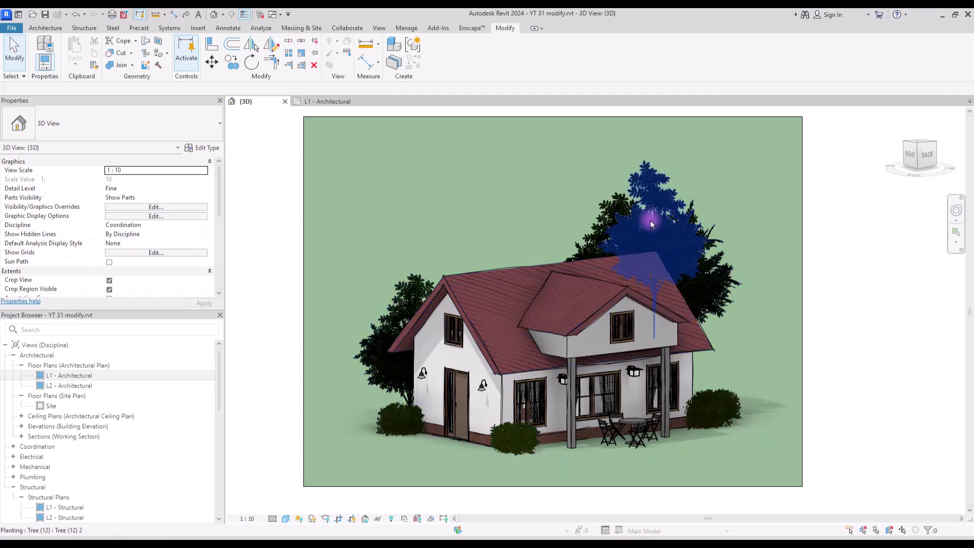
Switch the house's 3D view to the Shaded visual style.
click(285, 519)
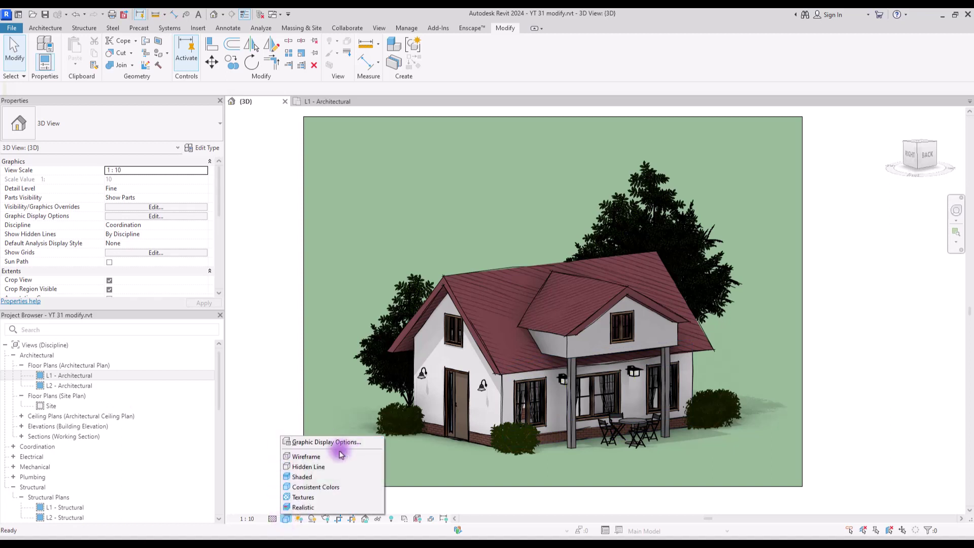
click(844, 352)
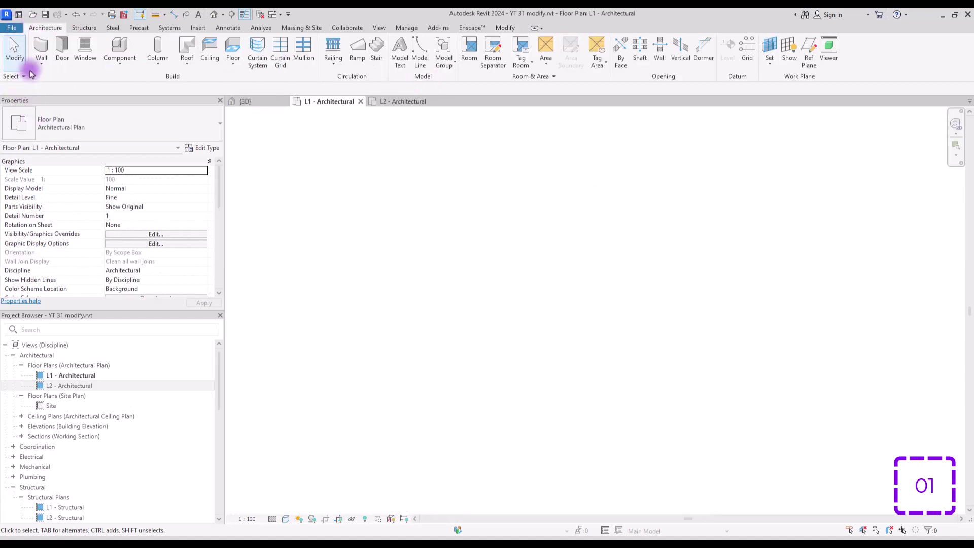
Start an architectural wall using the M_Exterior - Brick on CMU type.
click(38, 64)
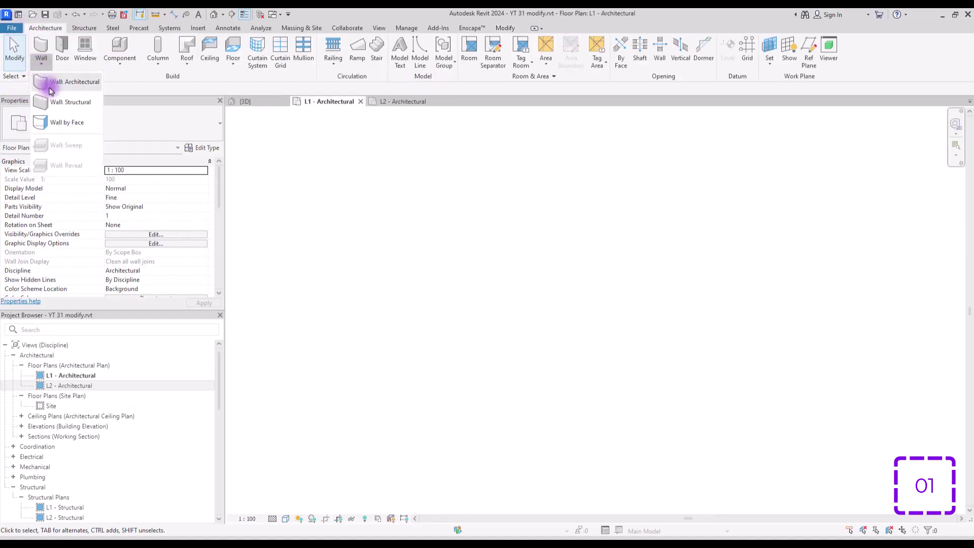
click(46, 82)
click(94, 124)
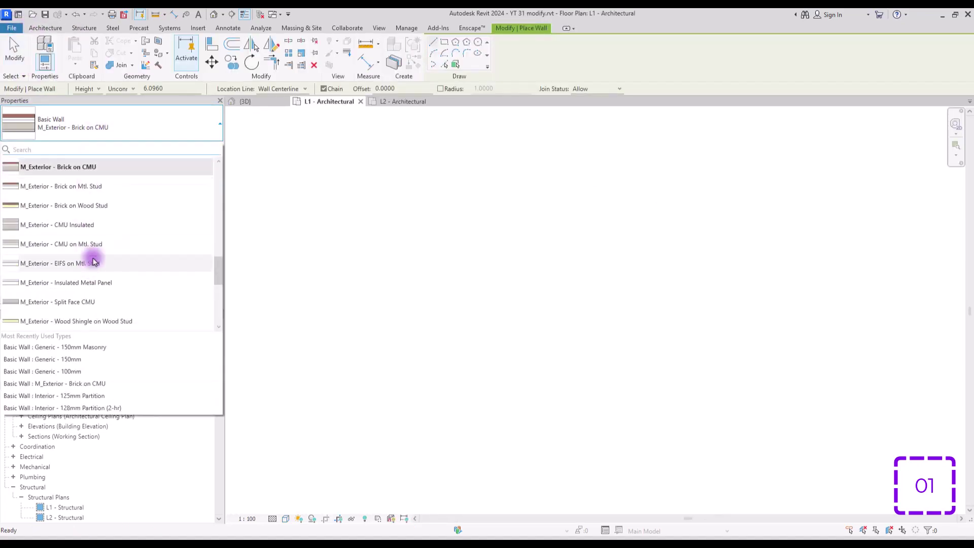
click(60, 169)
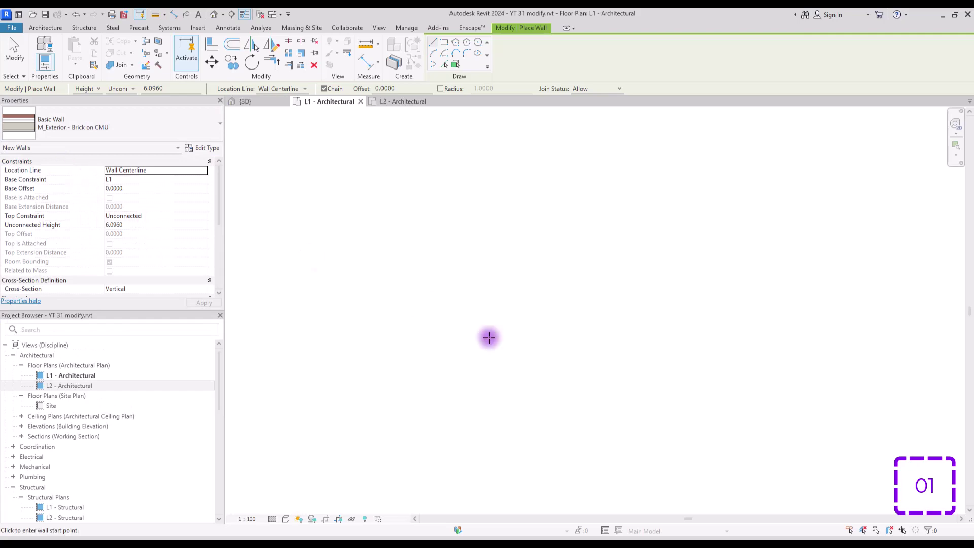
Draw one short brick-on-CMU wall on L1 and select it.
click(410, 311)
click(537, 313)
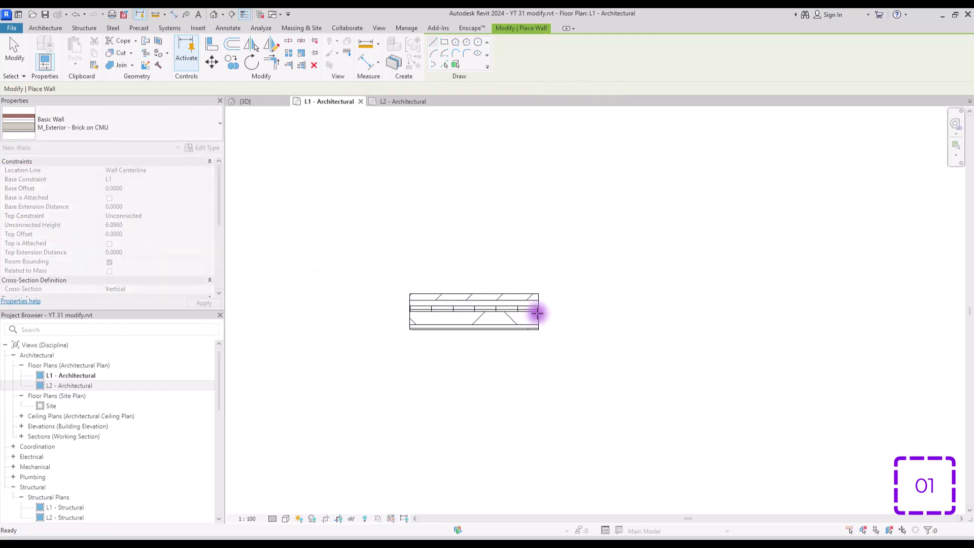
key(Escape)
key(Escape)
key(ctrl+Tab)
click(455, 175)
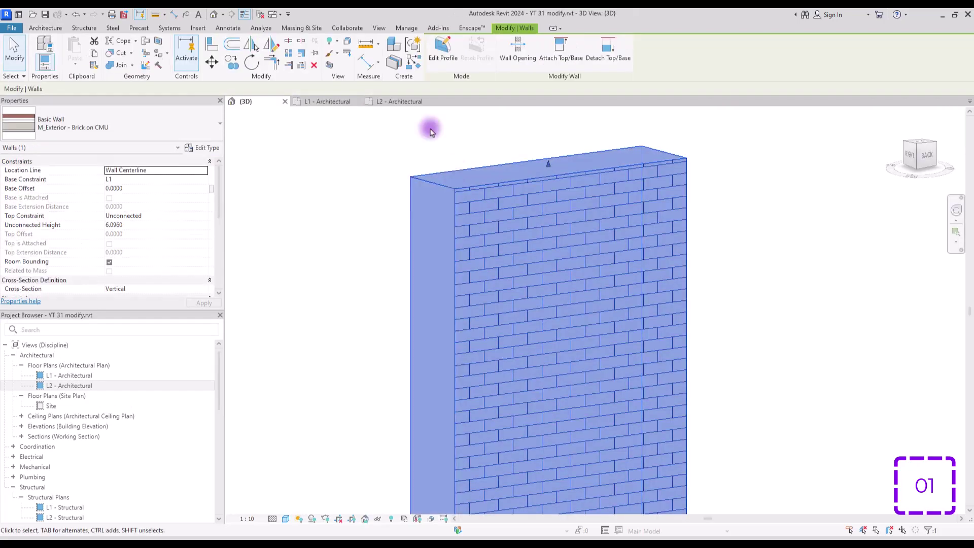
click(392, 65)
click(358, 174)
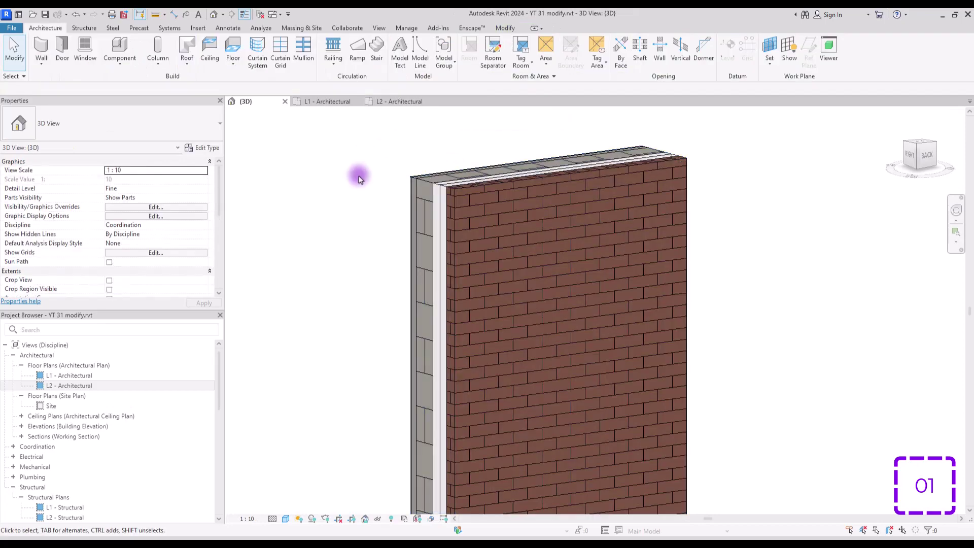
scroll(436, 168, up, 3)
click(469, 213)
click(448, 212)
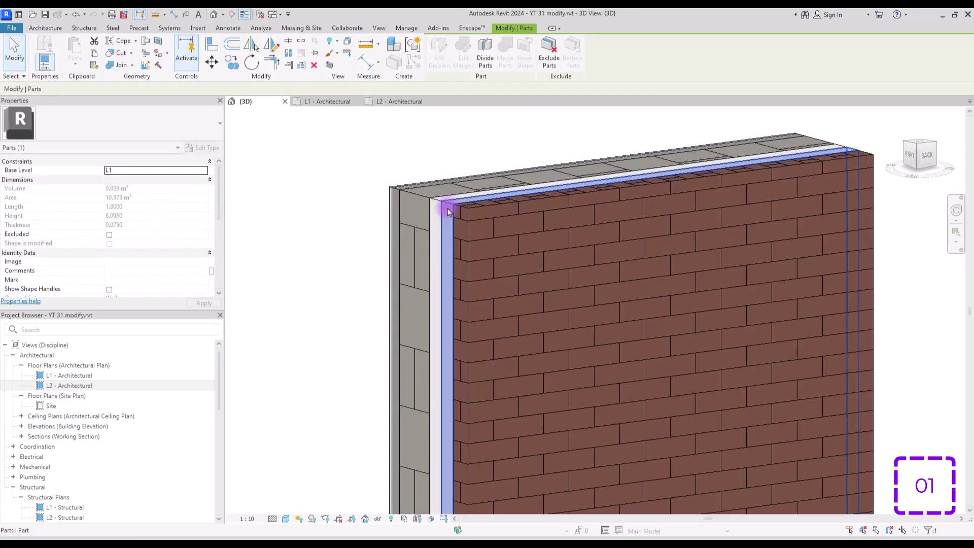
click(432, 210)
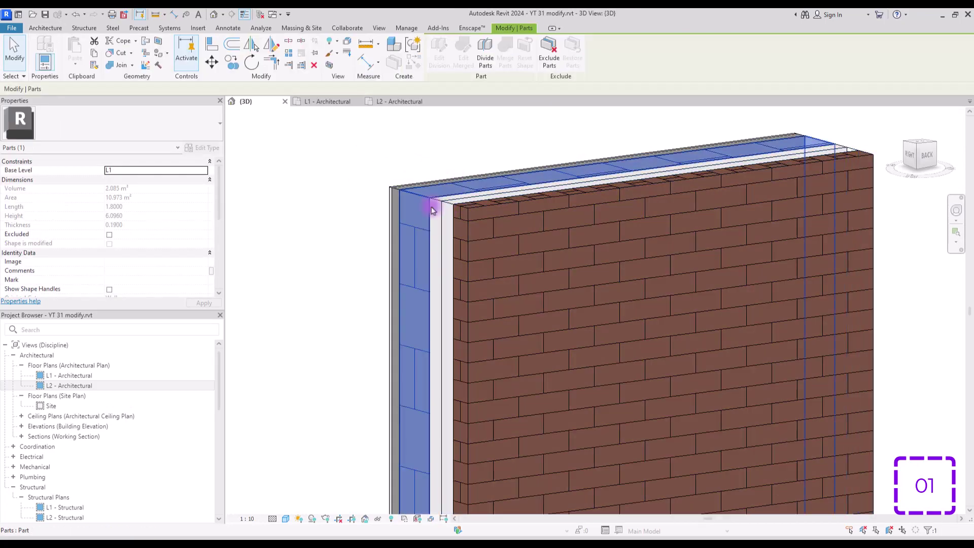
click(462, 211)
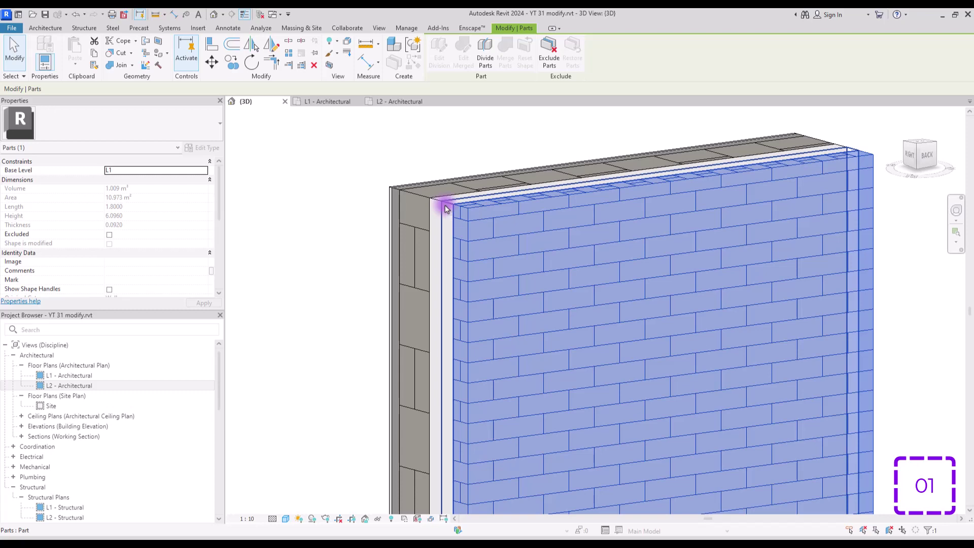
click(303, 192)
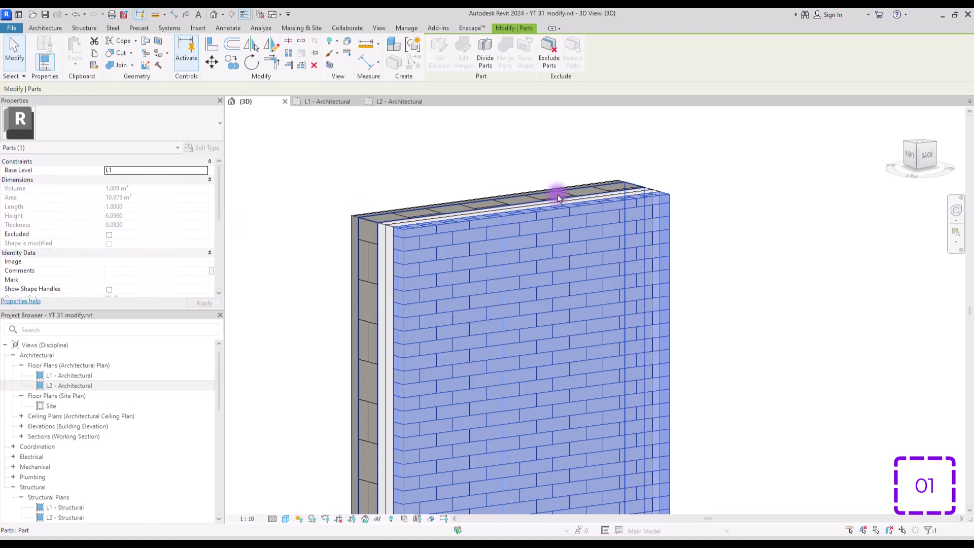
Lower the tops of the brick part and the inner layer part behind it.
scroll(427, 251, up, 1)
scroll(37, 247, down, 2)
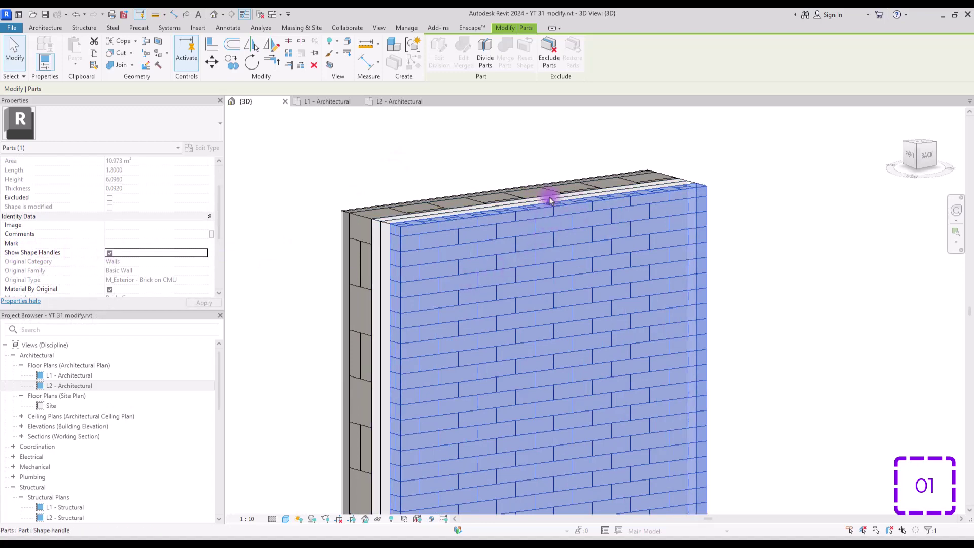
scroll(557, 260, down, 2)
scroll(664, 262, up, 3)
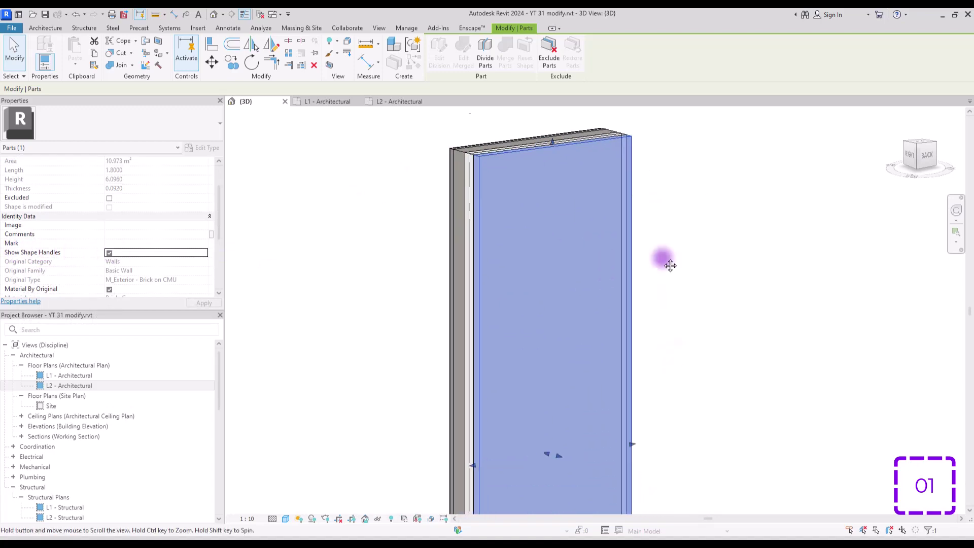
scroll(641, 370, down, 2)
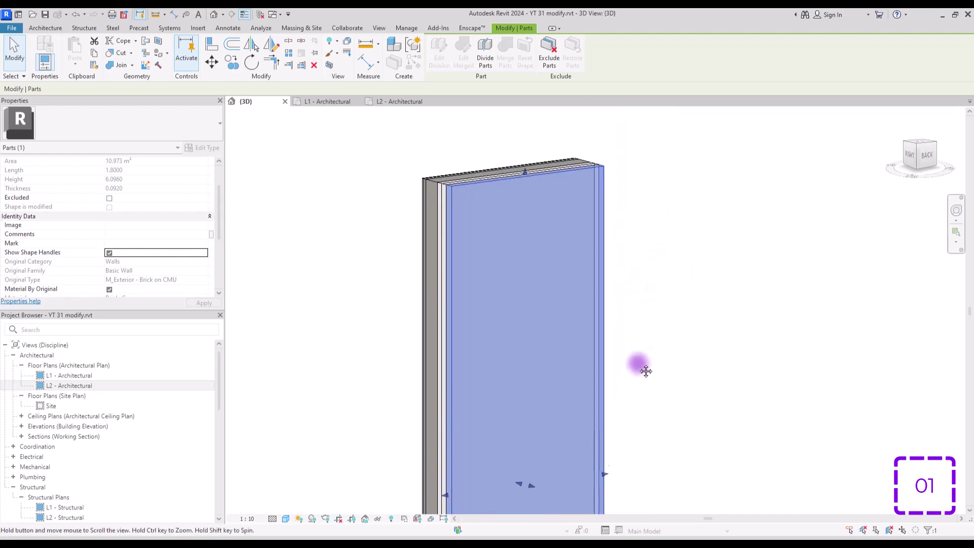
shift+middle_drag(641, 369, 515, 169)
scroll(532, 191, up, 3)
drag(517, 357, 513, 285)
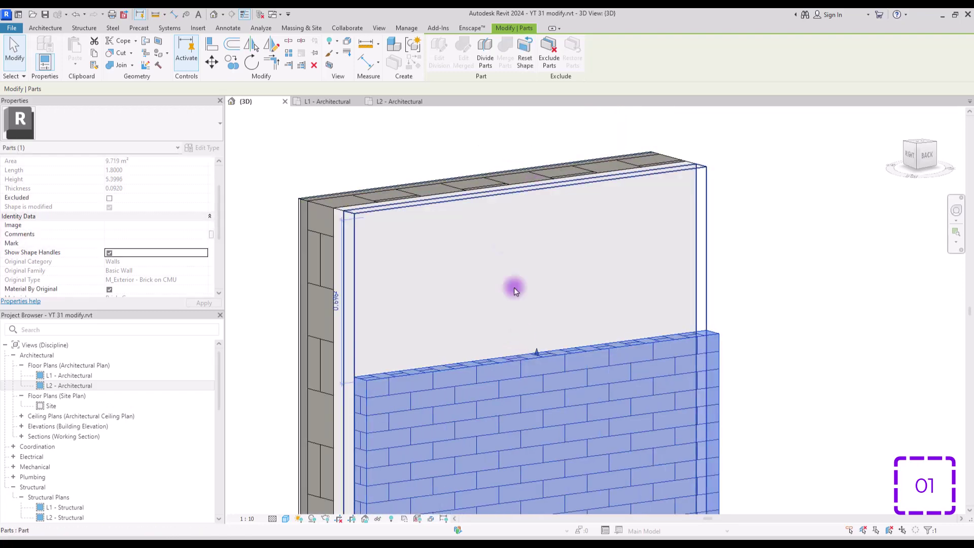
click(514, 189)
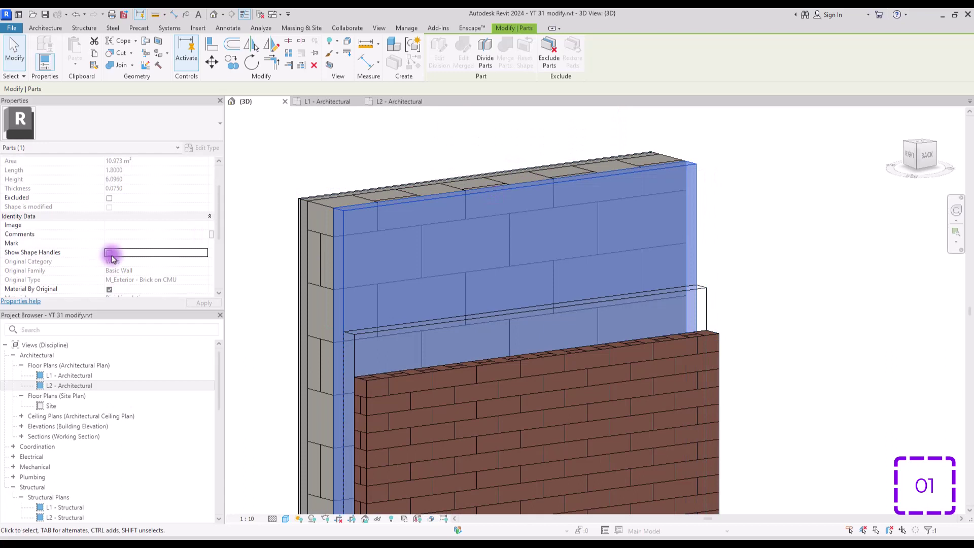
drag(512, 185, 499, 261)
Lower the block core part's top and raise the thin innermost part's top by 0.1886.
click(376, 188)
click(109, 252)
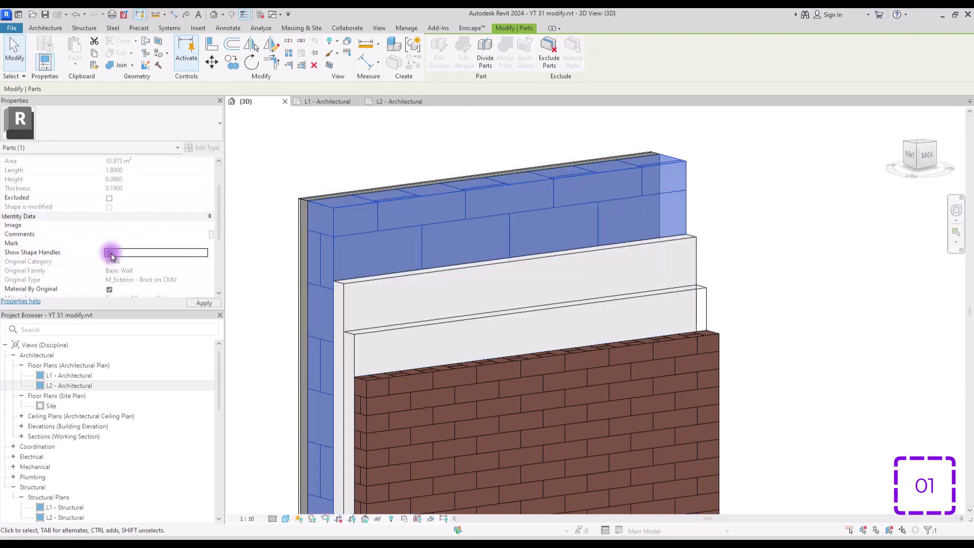
drag(496, 183, 497, 219)
click(339, 199)
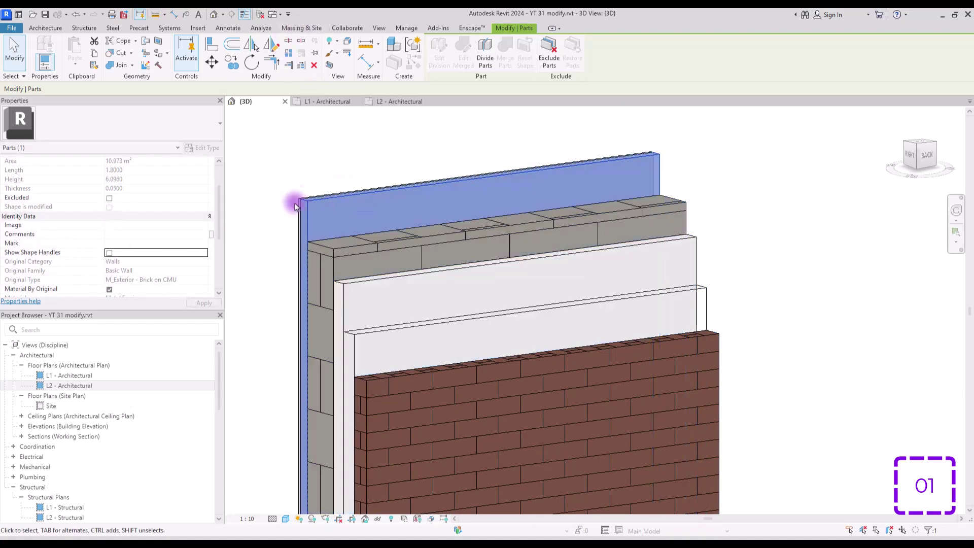
click(109, 252)
drag(479, 172, 468, 144)
scroll(424, 265, down, 2)
click(686, 226)
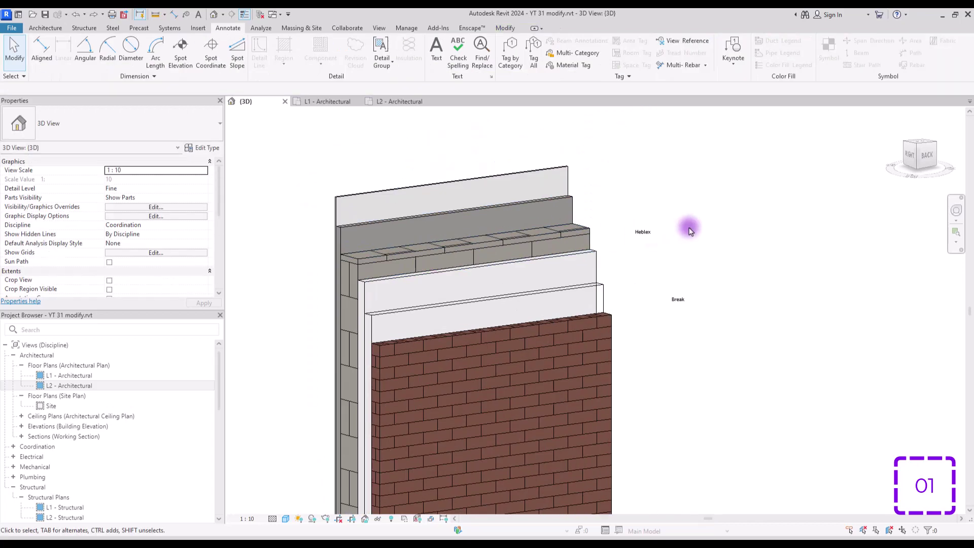
Add a bent arc leader from the Break note to the brick layer's top corner.
click(674, 301)
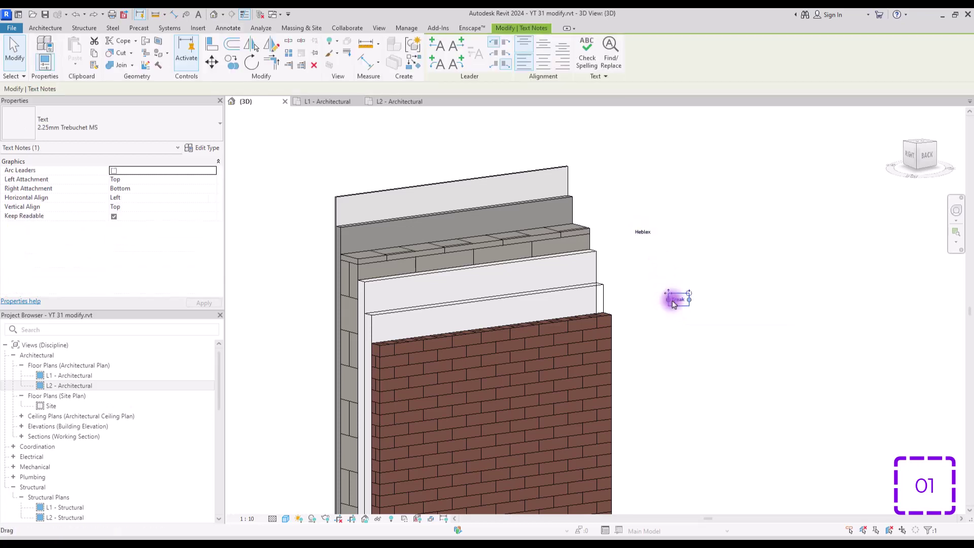
click(439, 64)
scroll(629, 304, up, 3)
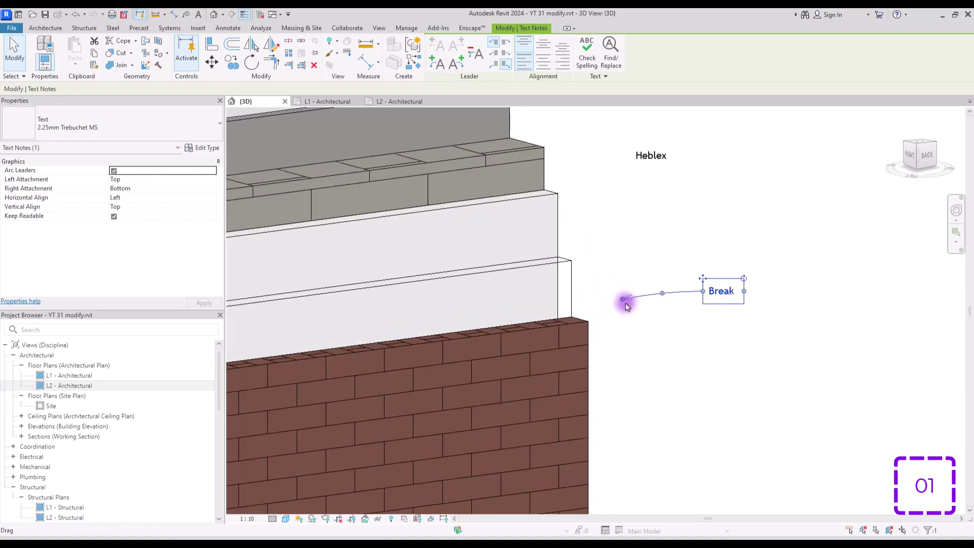
drag(627, 306, 592, 327)
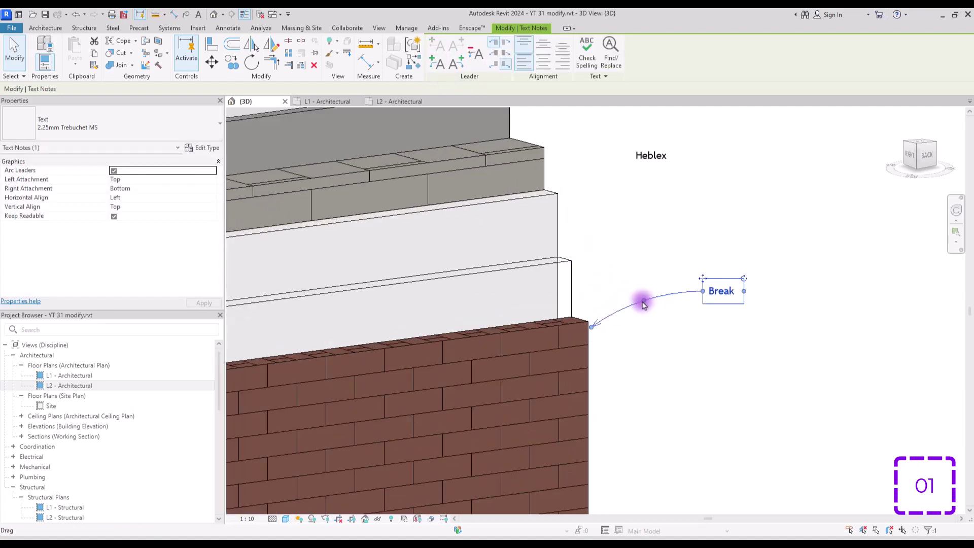
mouse_move(643, 303)
mouse_down()
mouse_move(623, 295)
mouse_move(625, 305)
mouse_up()
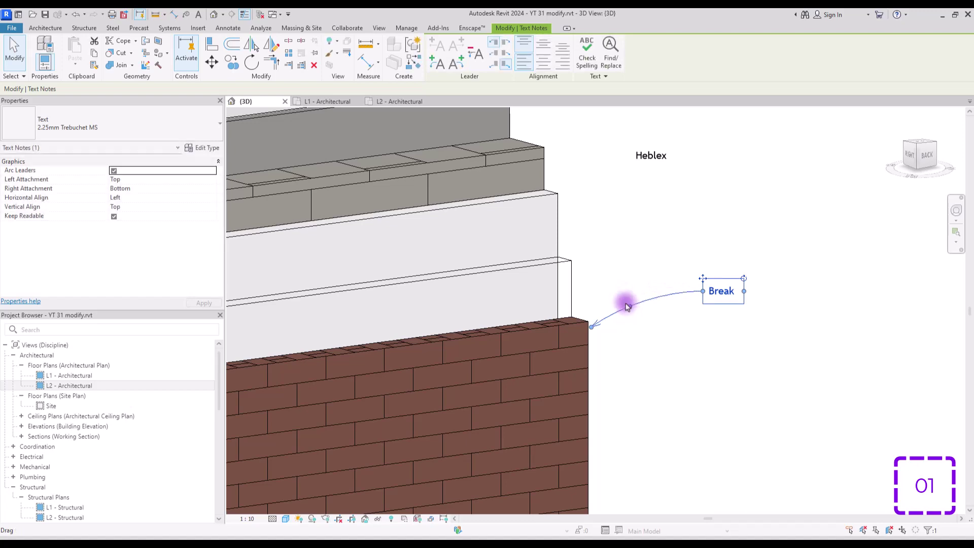
click(602, 256)
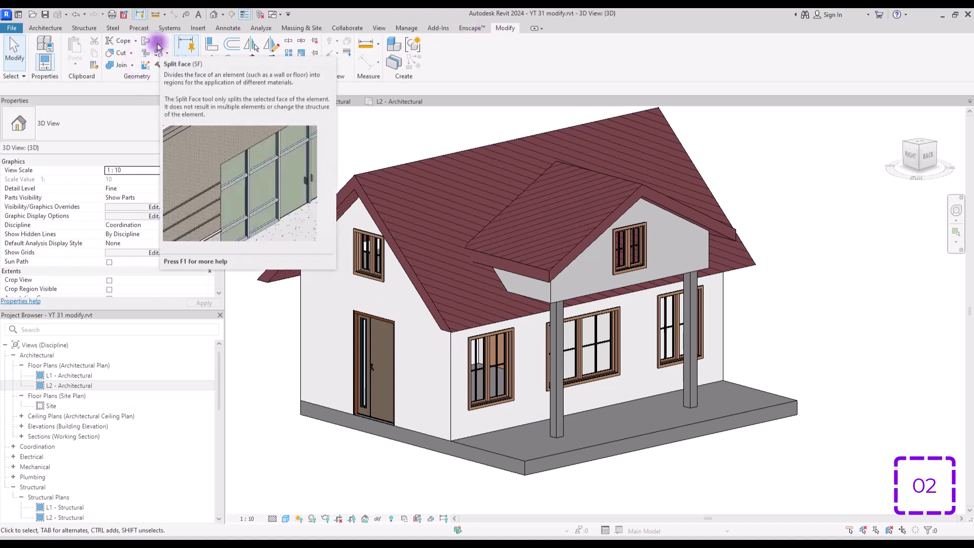
Start the Split Face tool from the Modify tab's Geometry panel.
click(158, 45)
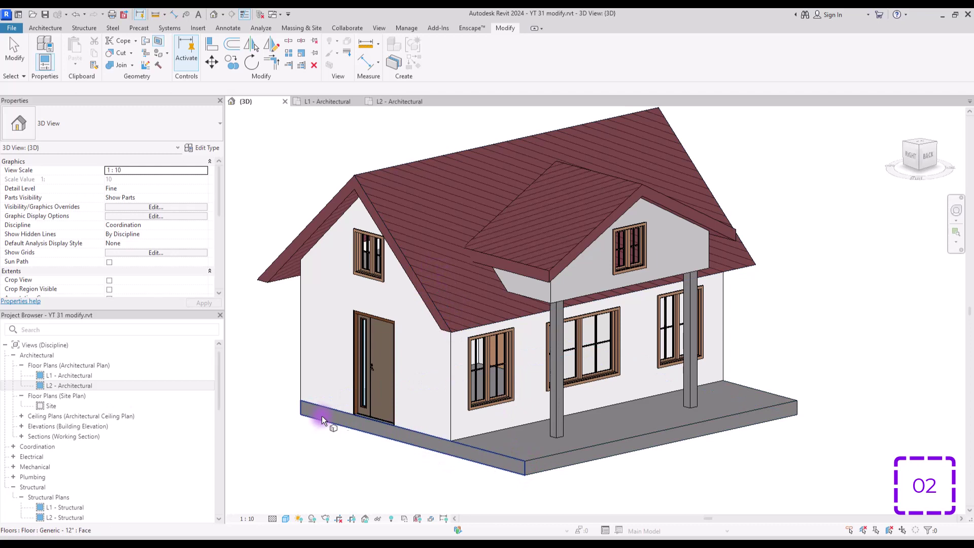
Sketch a 1.3000 by 1.3000 rectangle around the upper window on the left gable wall face.
click(420, 428)
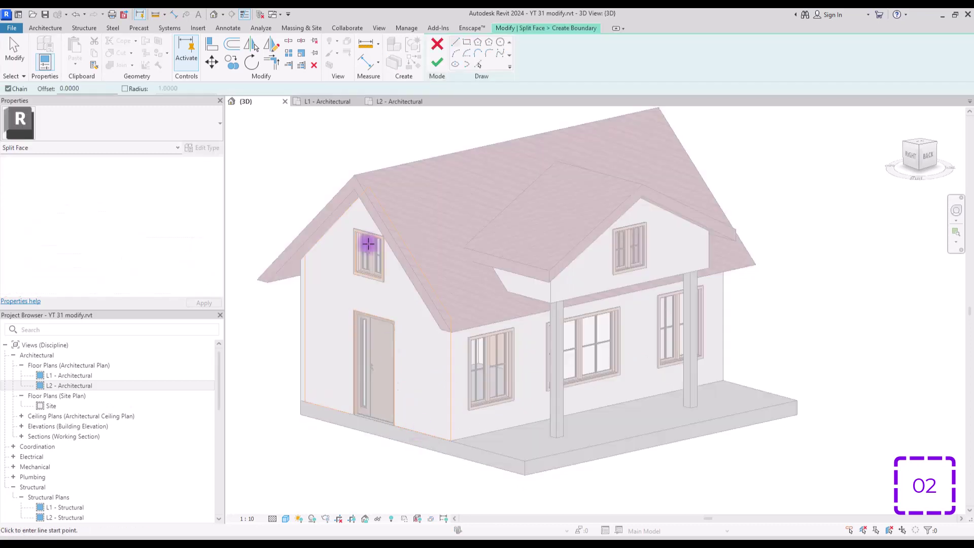
click(466, 43)
click(910, 155)
scroll(476, 219, up, 6)
click(442, 166)
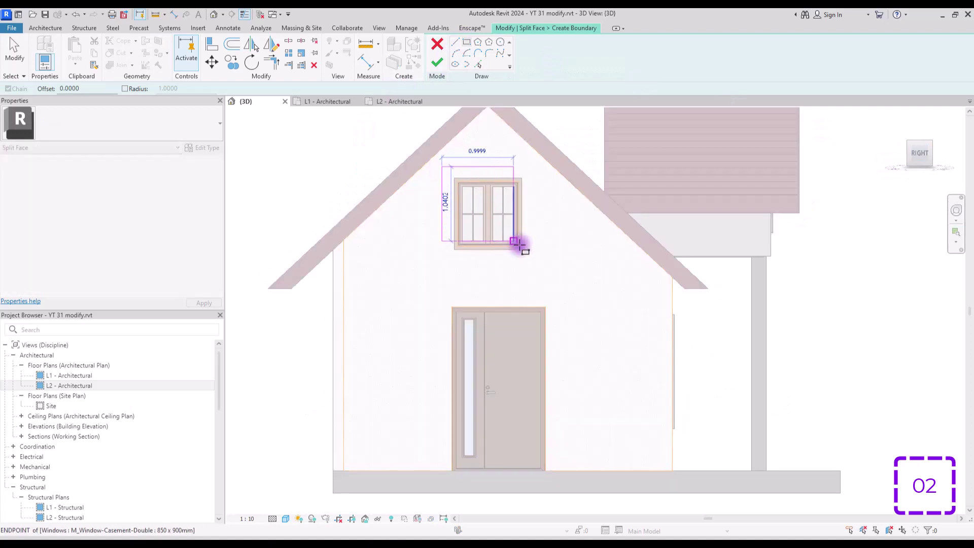
click(535, 259)
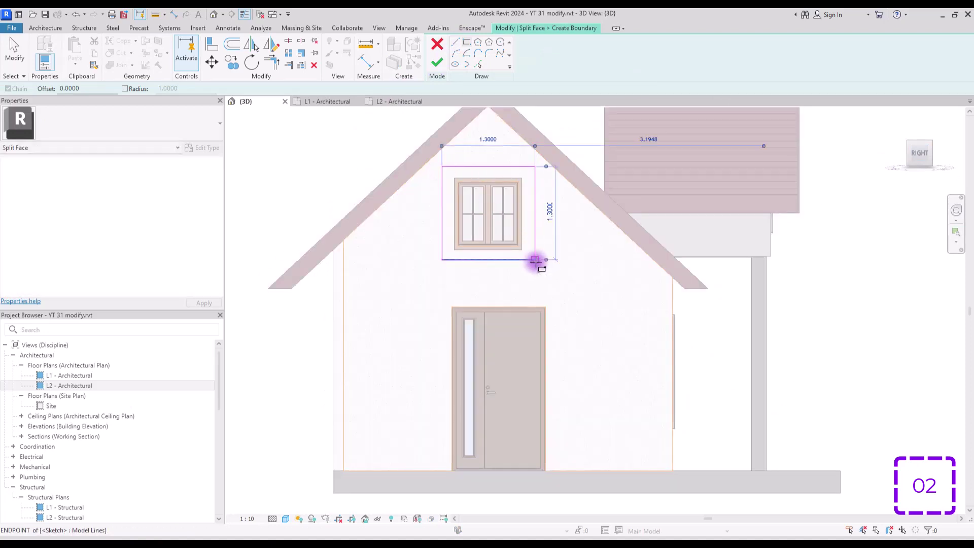
Finish the split-face sketch and orbit the house into a perspective view.
click(436, 63)
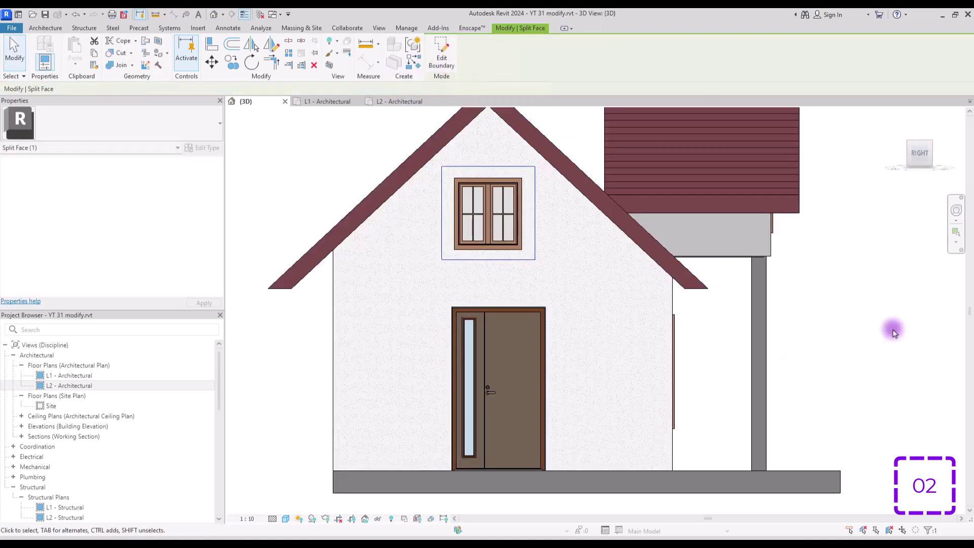
mouse_move(920, 160)
mouse_down()
mouse_move(865, 156)
mouse_move(857, 169)
mouse_up()
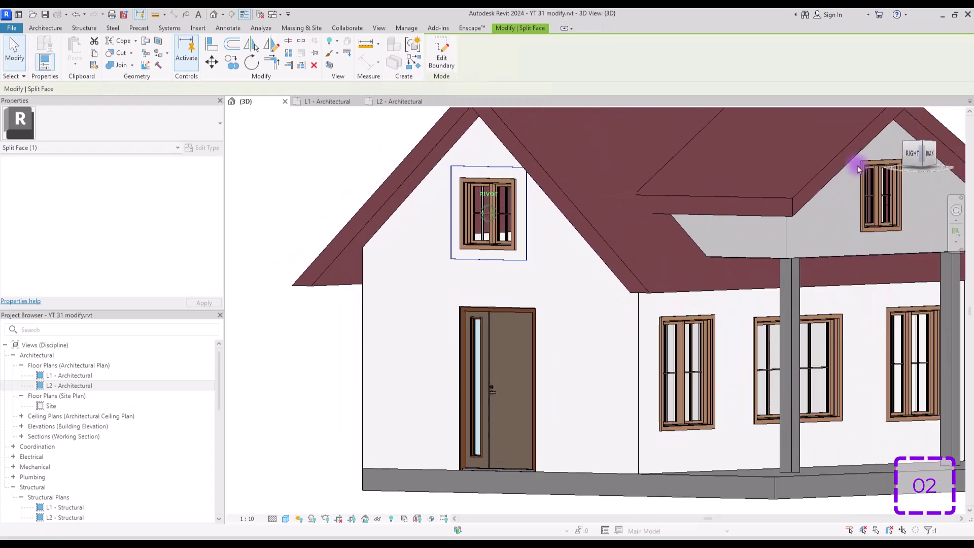
middle_drag(412, 241, 439, 294)
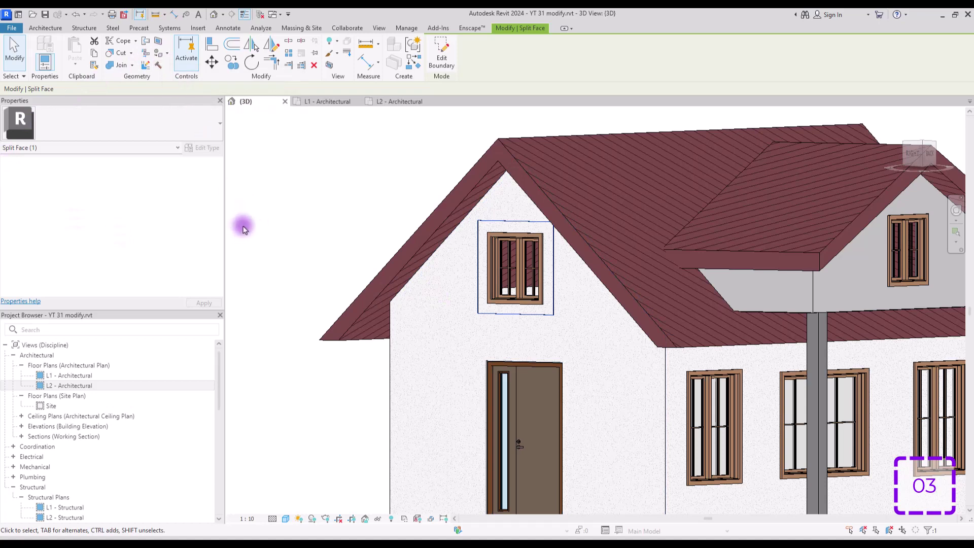
Paint the split region around the gable window with the Brick, Common material.
click(355, 172)
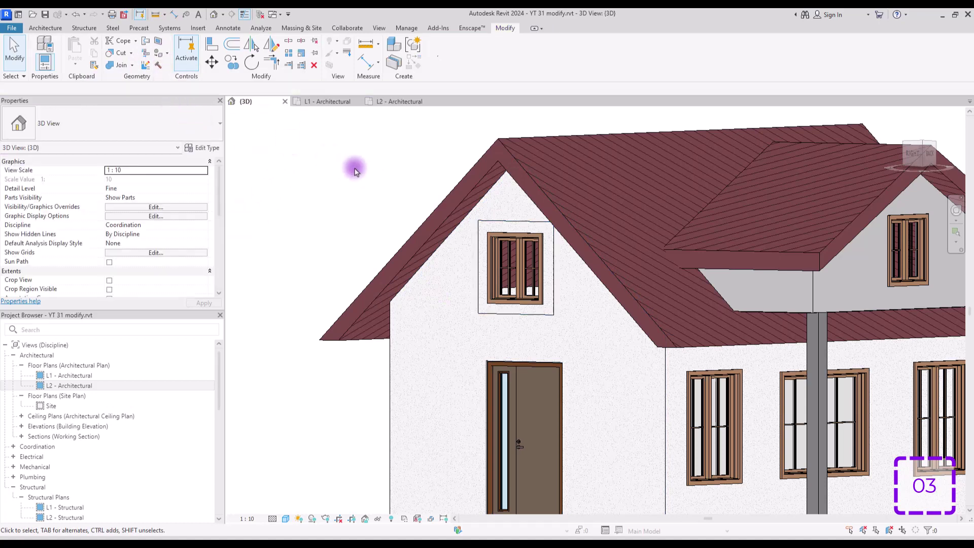
click(492, 223)
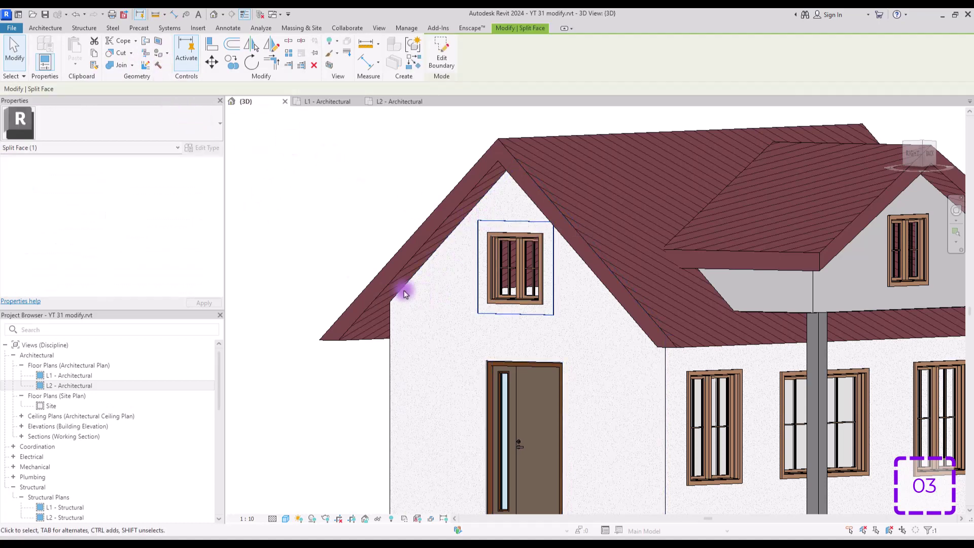
click(158, 59)
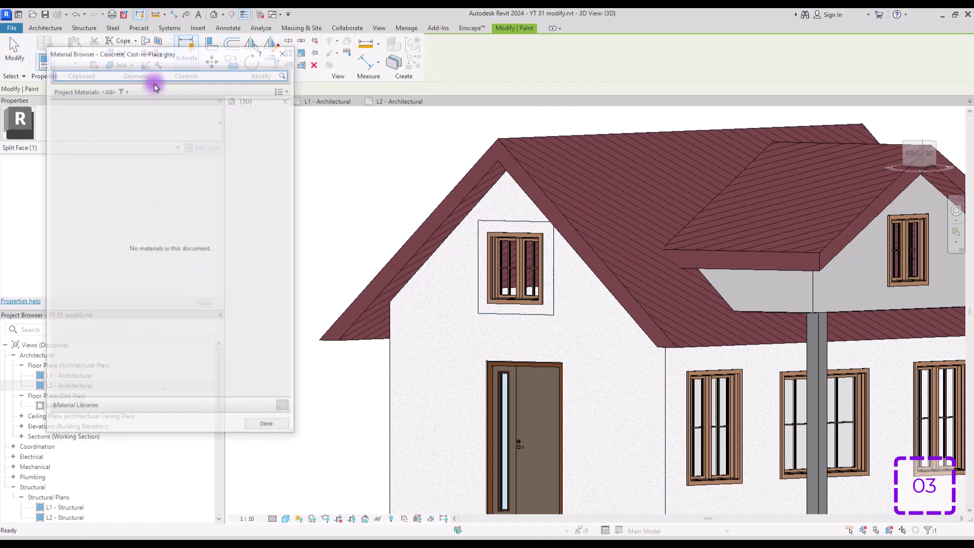
click(108, 187)
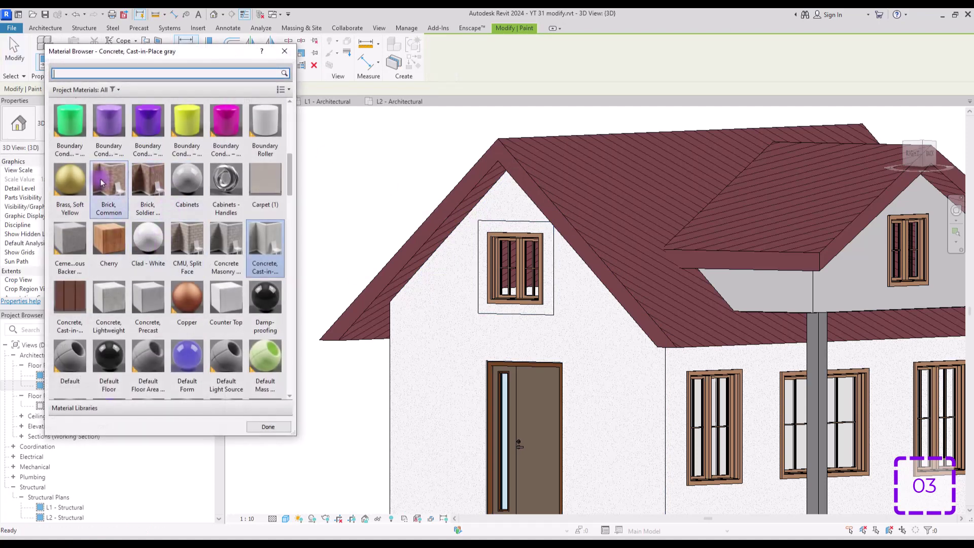
click(496, 229)
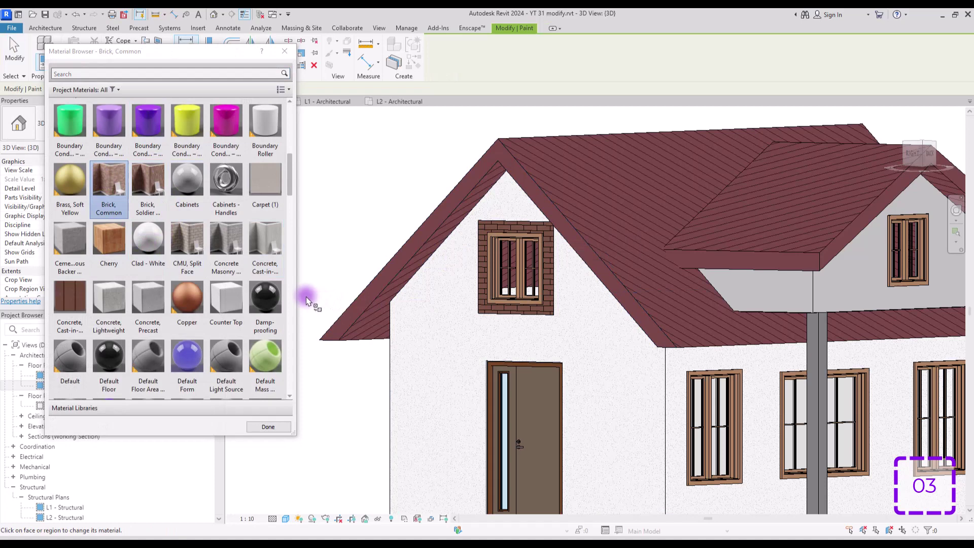
click(266, 426)
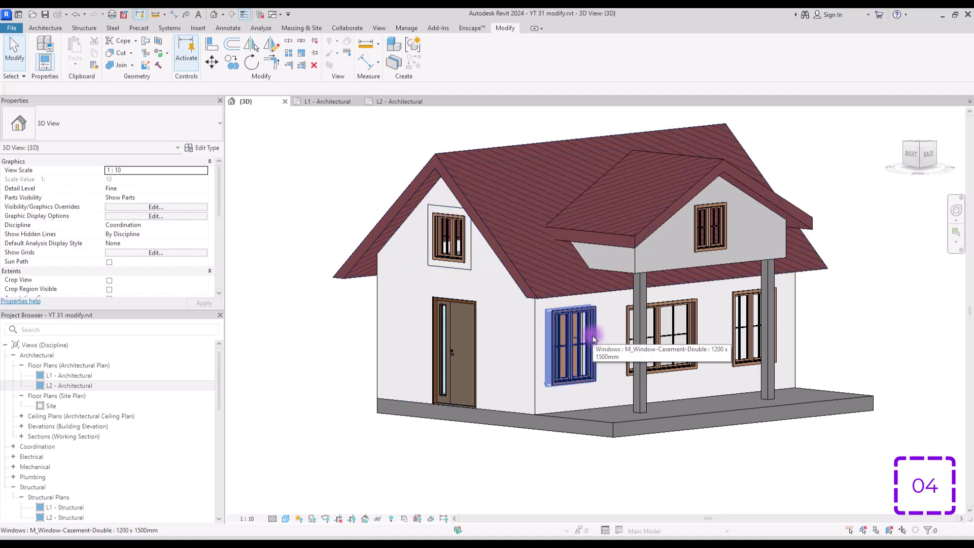
Combine the two right-hand ground-floor windows into a model group named Window.
click(664, 334)
ctrl+click(748, 328)
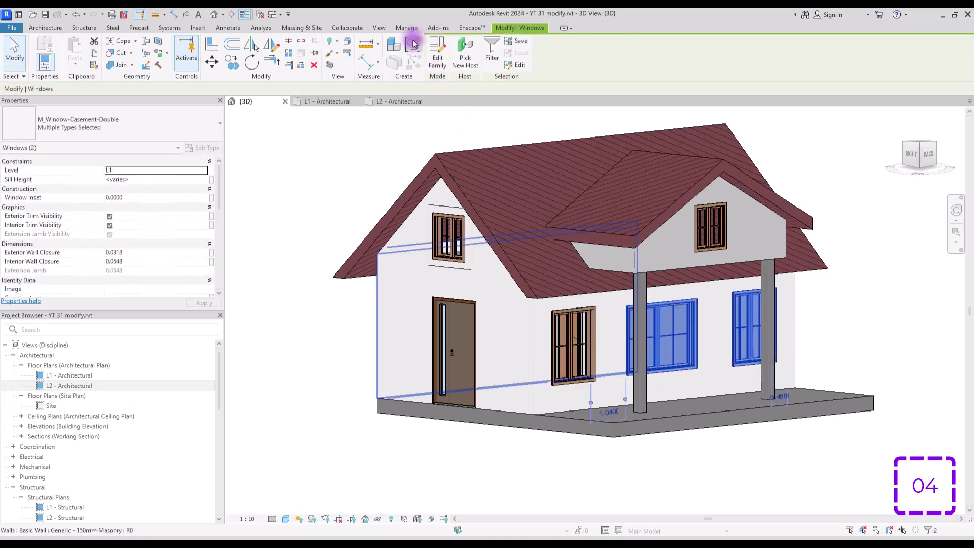
click(413, 46)
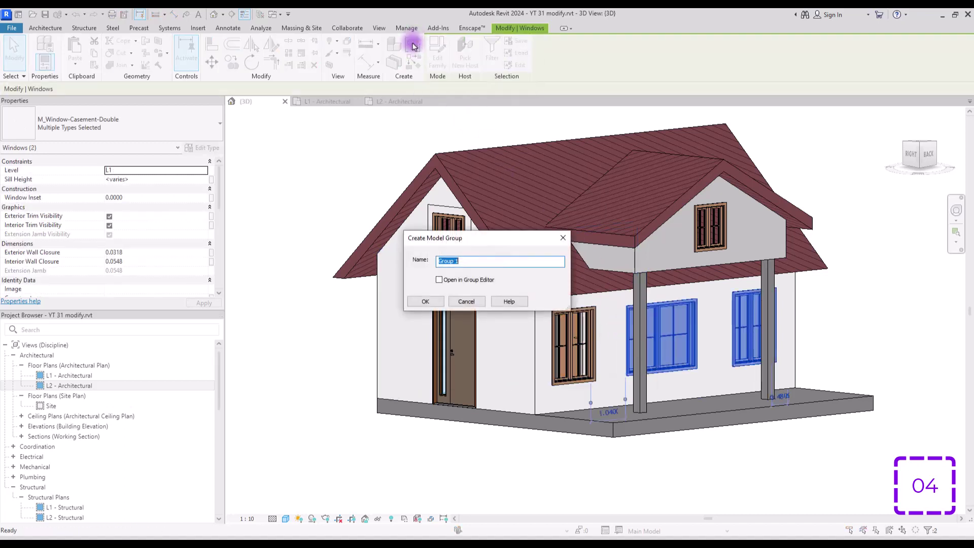
drag(494, 238, 545, 150)
text(Window)
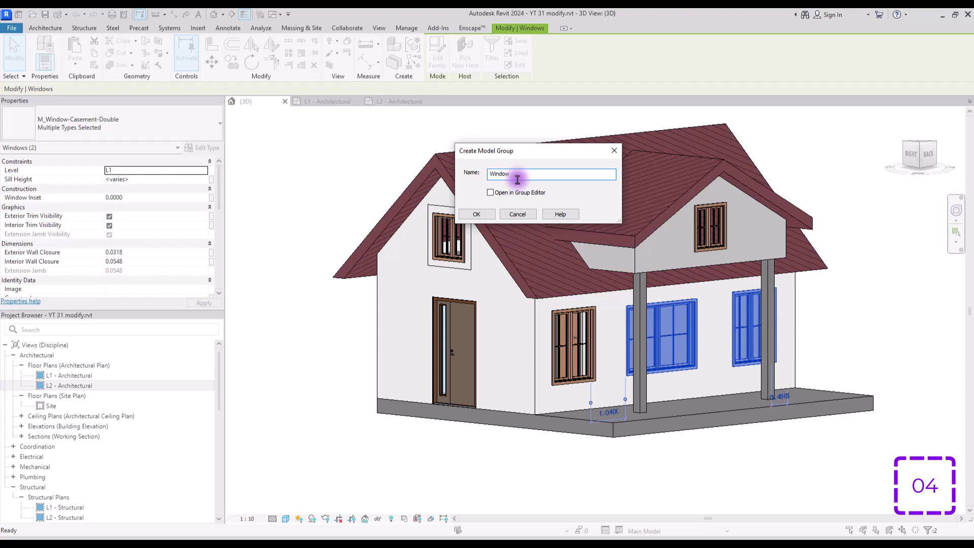
key(Return)
In the L1 plan, mirror a copy of the top-wall Window group onto the bottom wall.
click(329, 101)
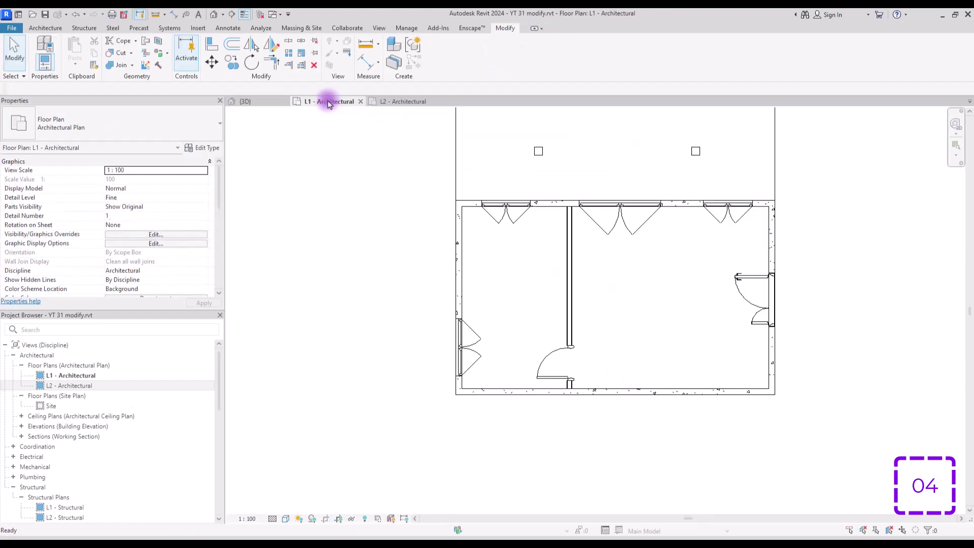
click(647, 221)
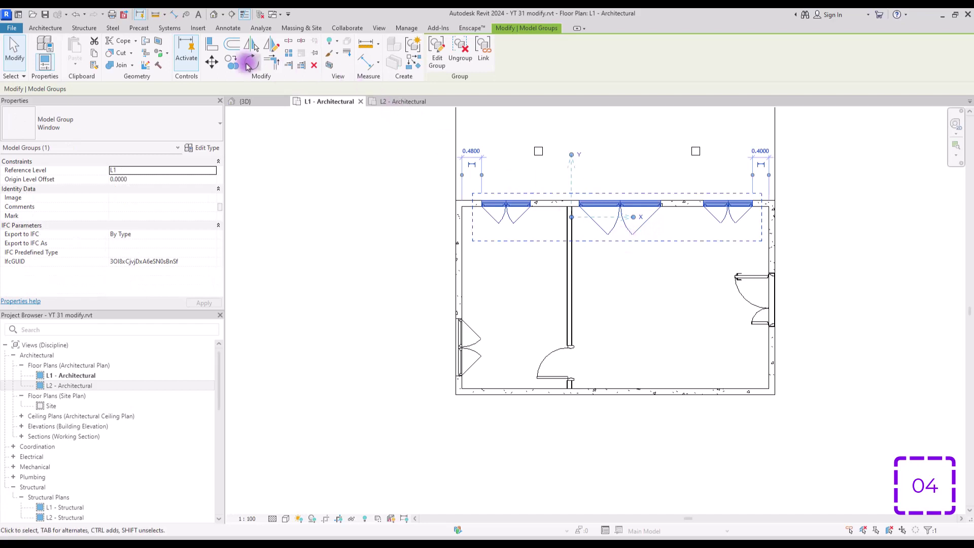
click(272, 45)
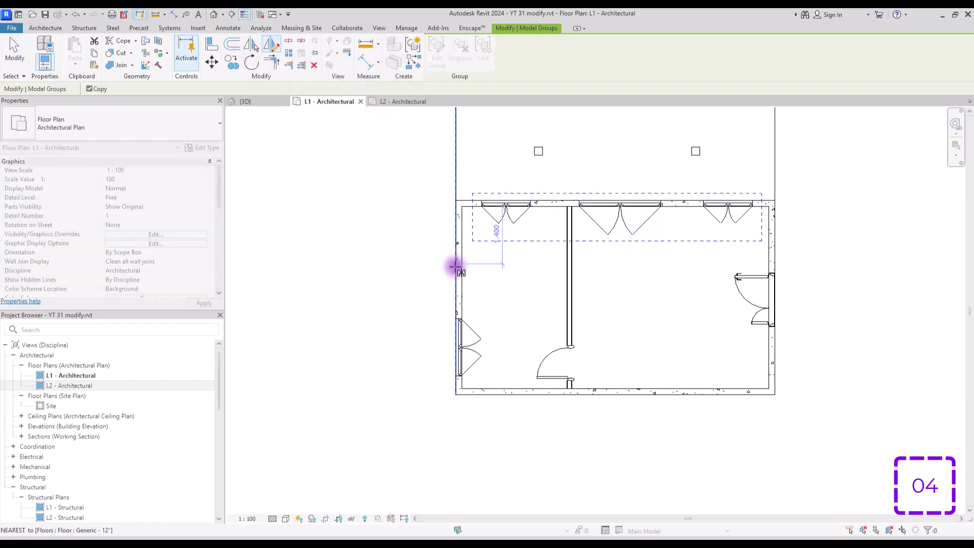
click(464, 293)
click(609, 293)
scroll(609, 293, up, 1)
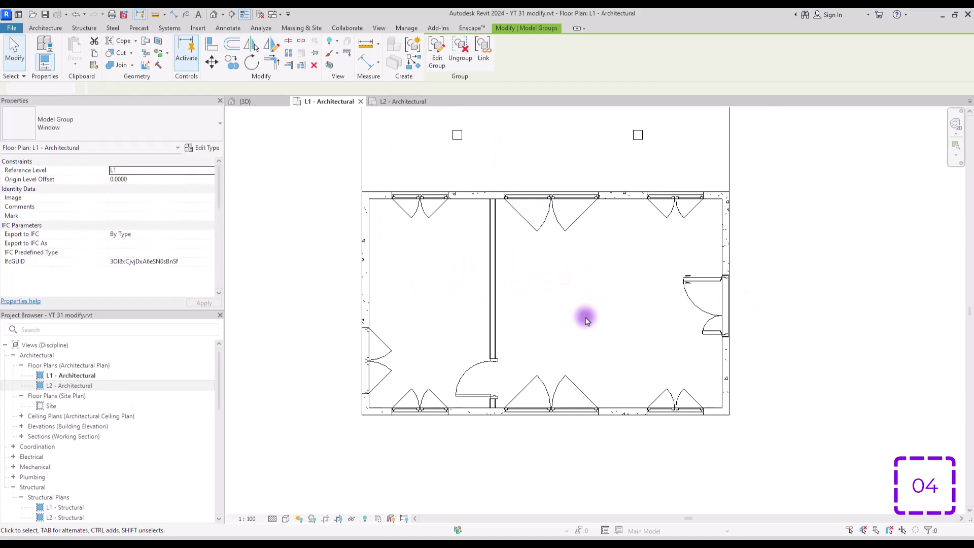
key(Escape)
click(567, 378)
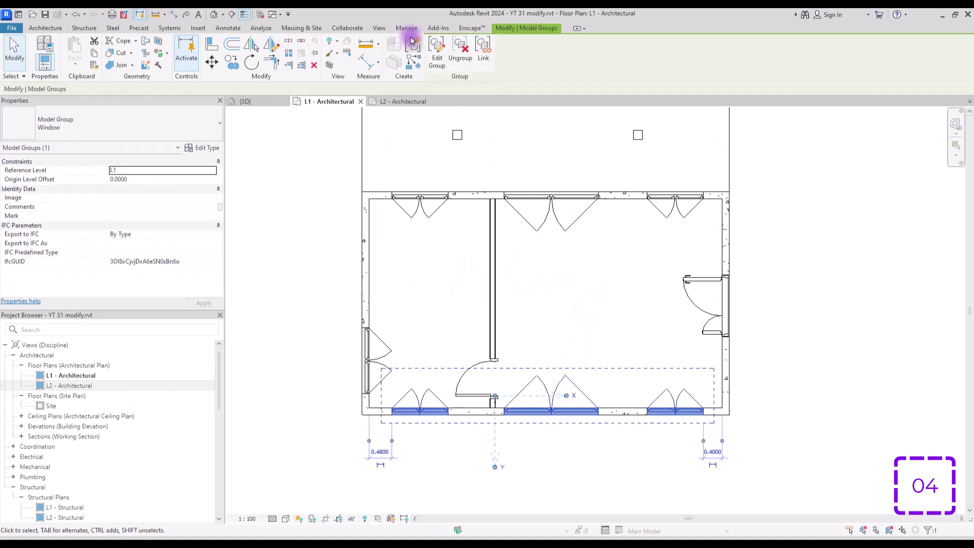
Edit the bottom Window group to nudge its middle window to the right.
click(436, 52)
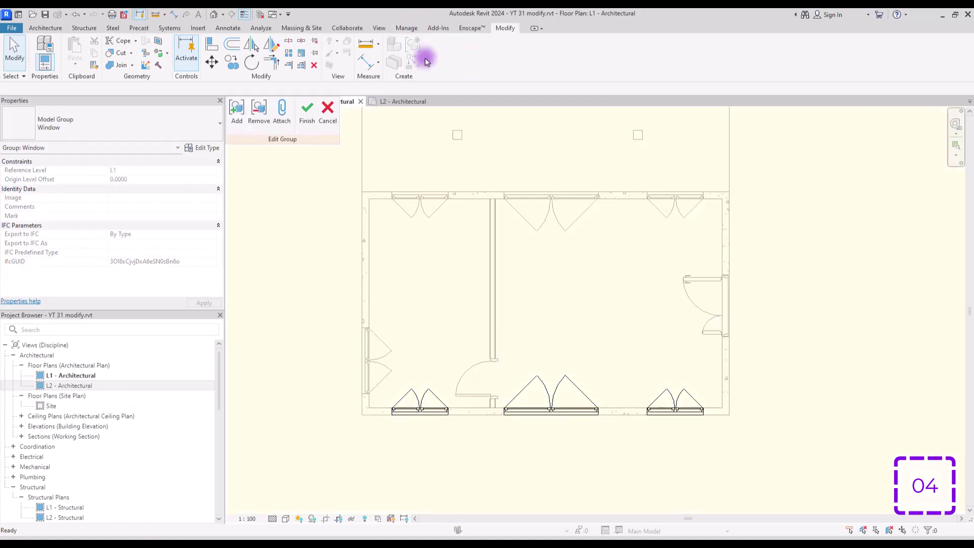
click(576, 391)
key(Right)
key(Right)
key(Right)
key(Right)
key(Right)
key(Right)
key(Right)
key(Right)
key(Right)
key(Right)
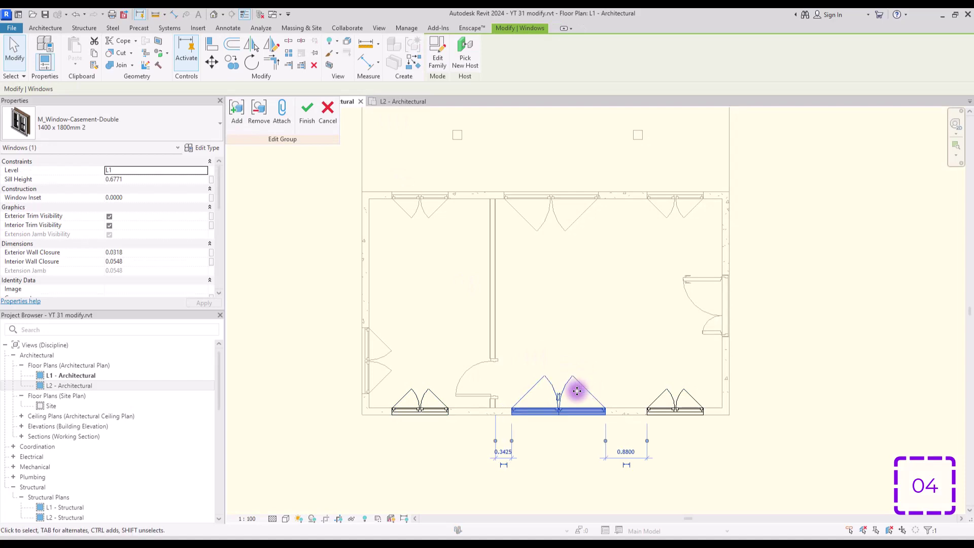
key(Right)
key(Right)
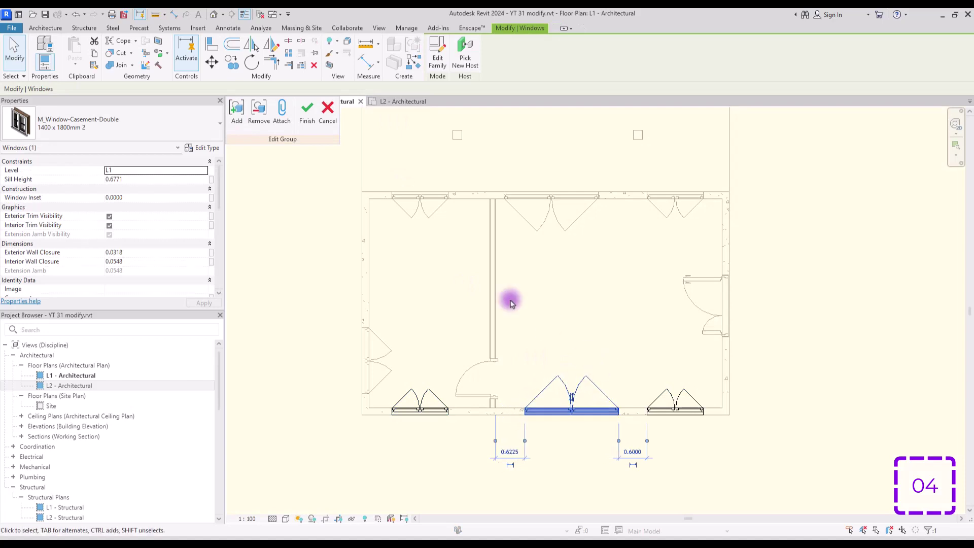
right_click(348, 147)
click(307, 115)
click(307, 114)
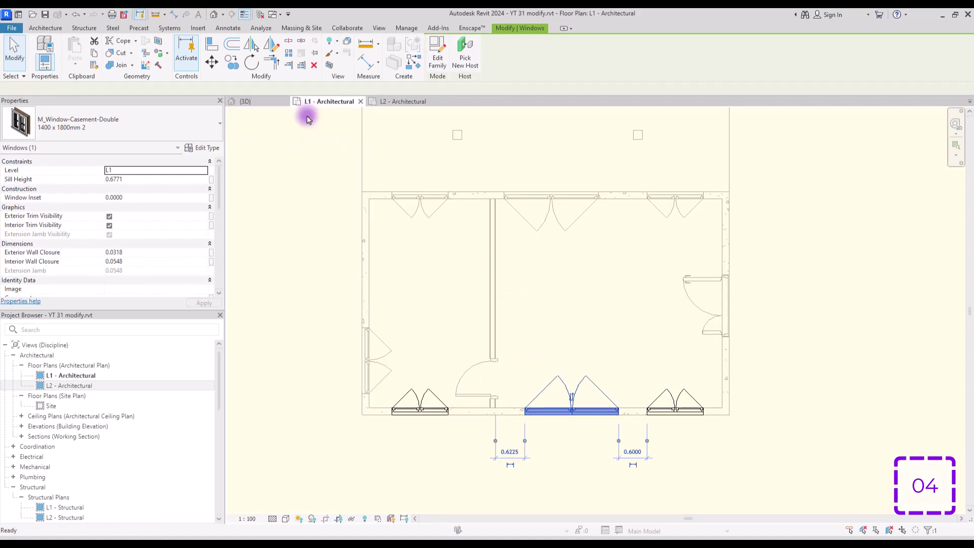
click(543, 396)
Add the left-wall window to the top Window group and finish editing.
click(576, 216)
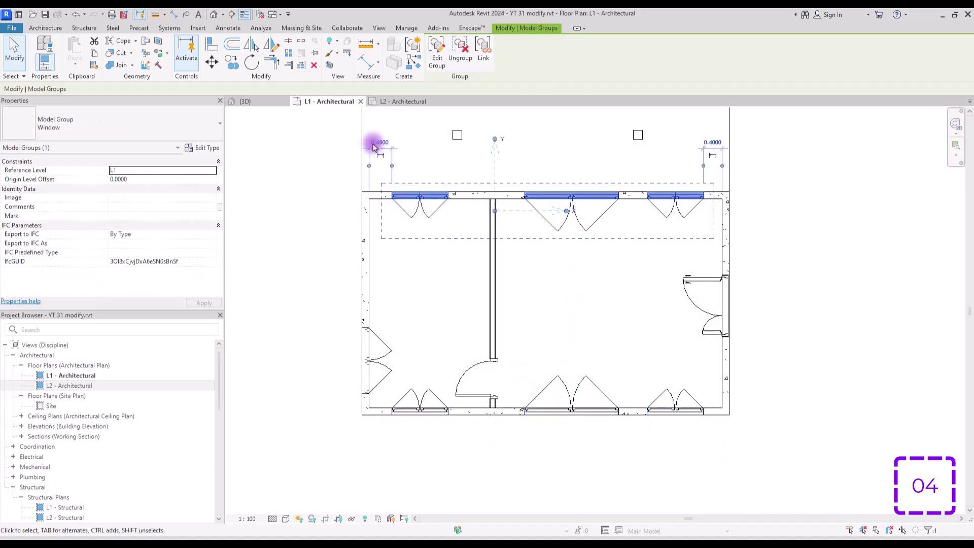
click(436, 51)
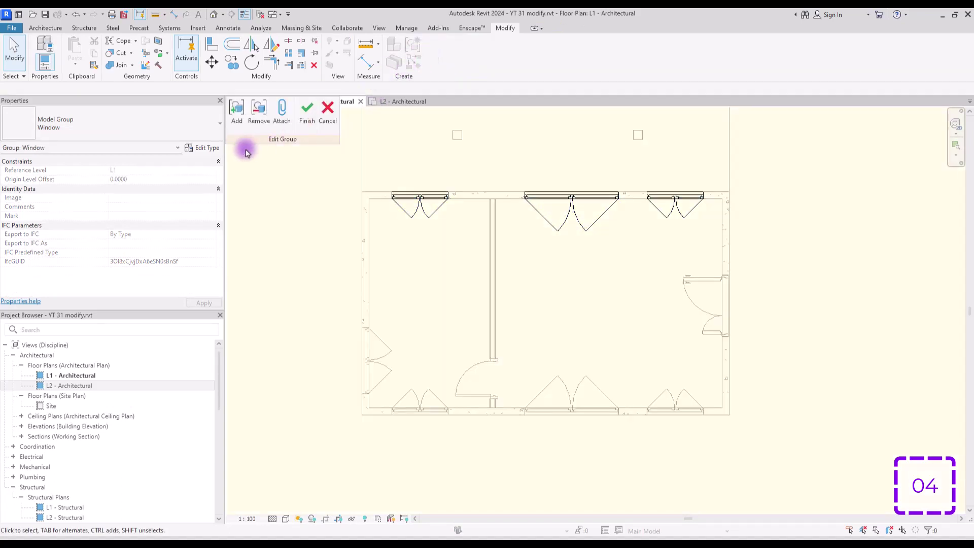
click(237, 109)
click(384, 361)
click(301, 131)
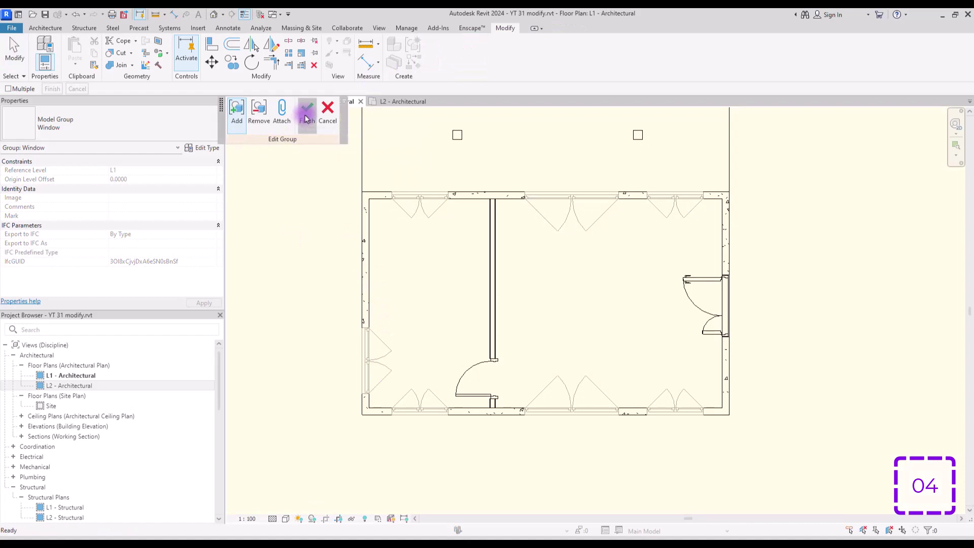
click(306, 118)
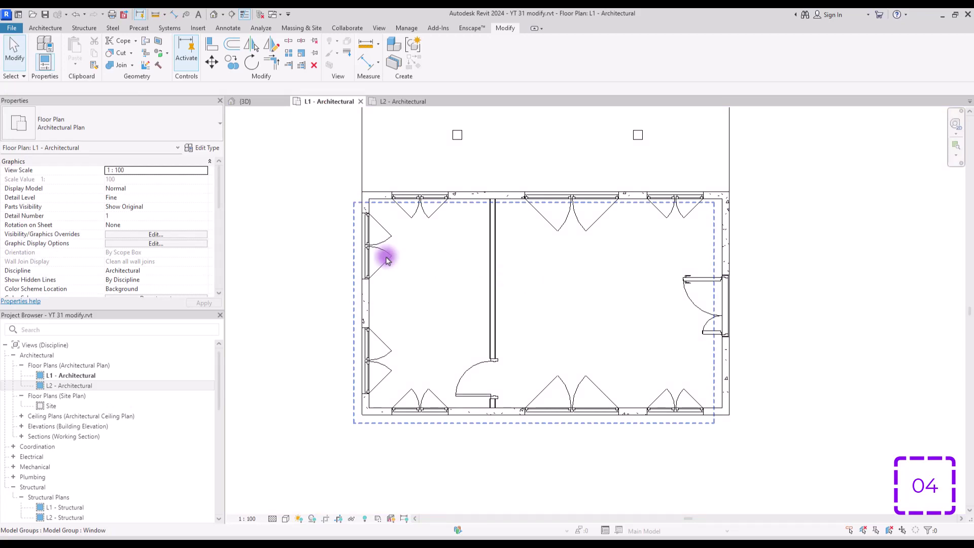
scroll(431, 246, up, 1)
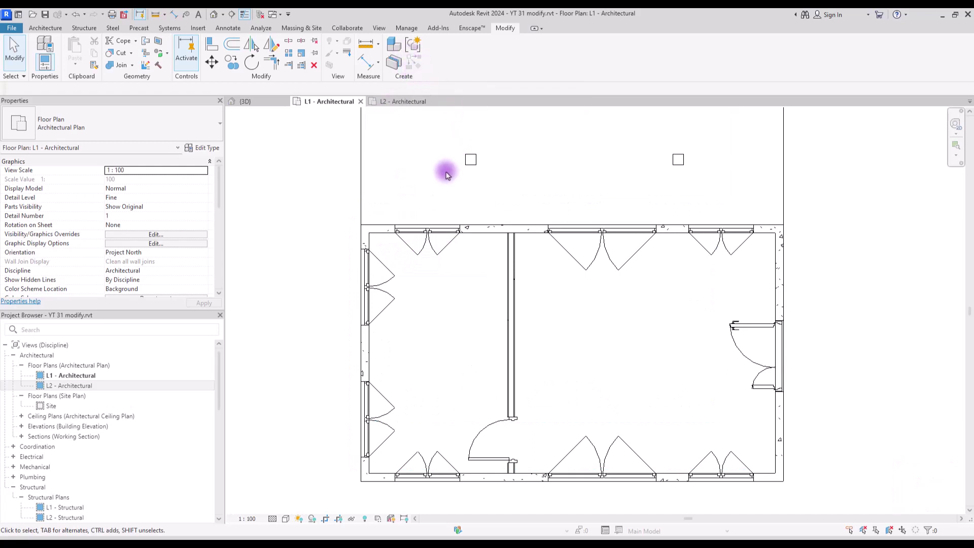
Select the Window model group, check its shortcut menu, and dismiss it.
click(449, 247)
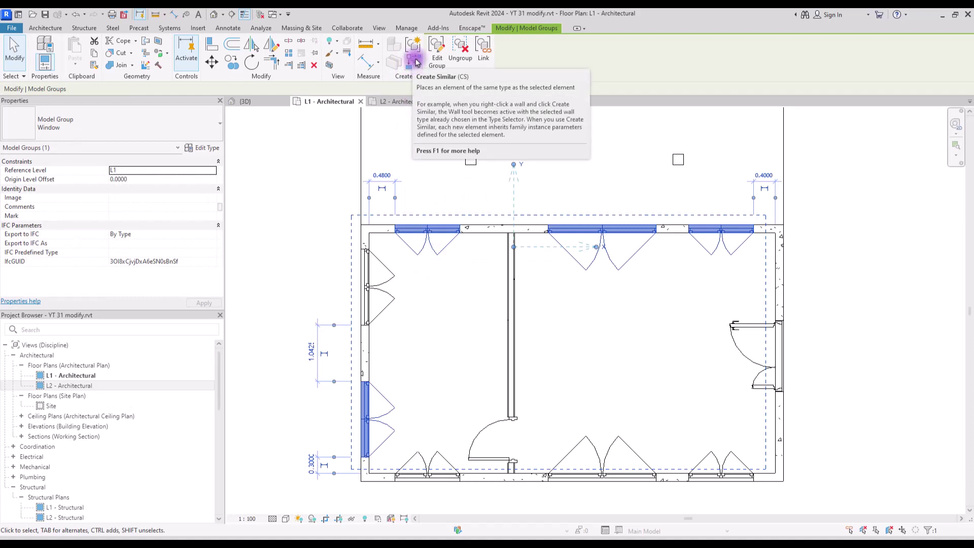
right_click(441, 227)
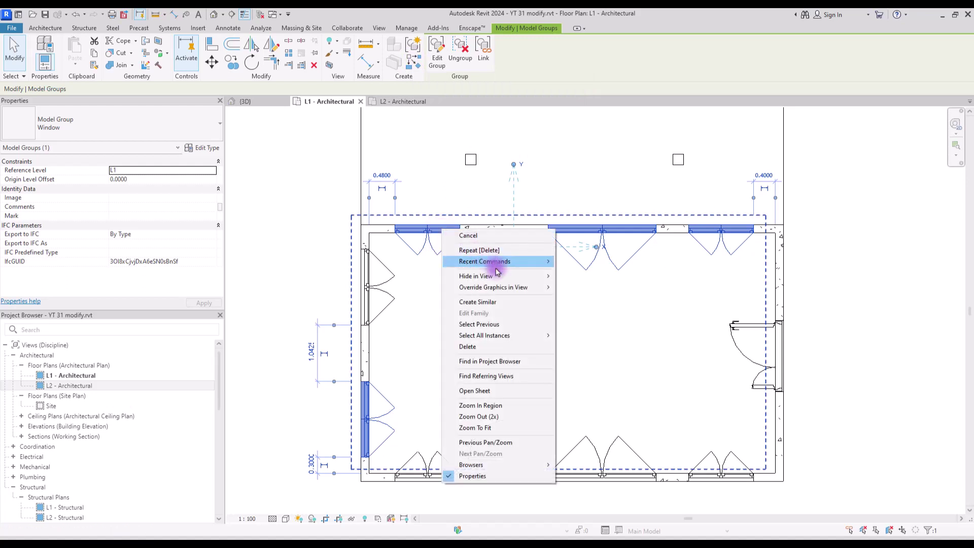
key(Escape)
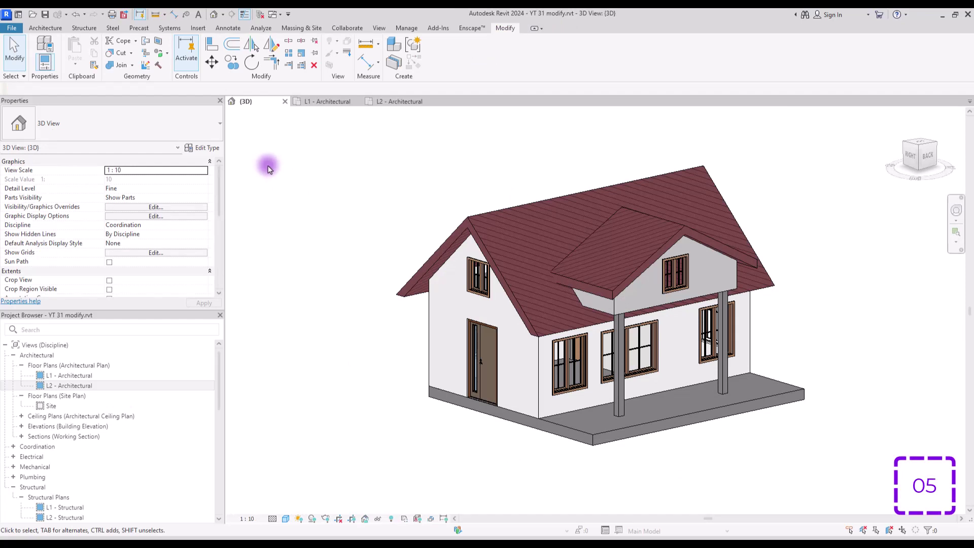
Displace the front door out to the left of the house.
click(481, 349)
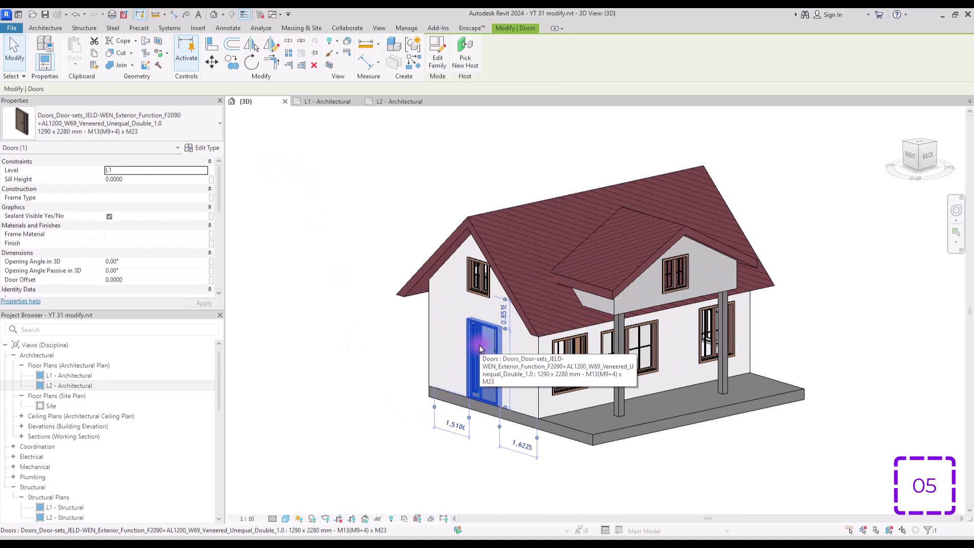
click(346, 47)
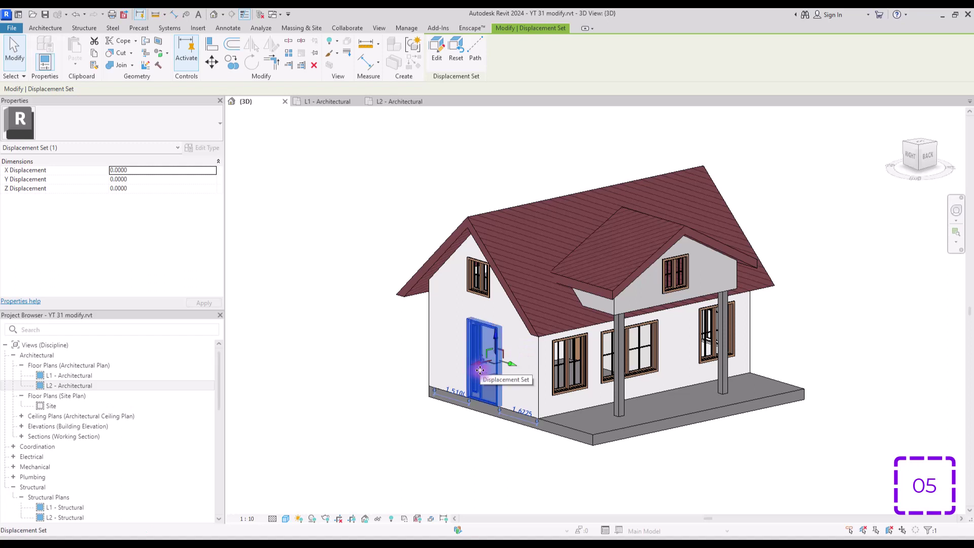
drag(480, 370, 335, 388)
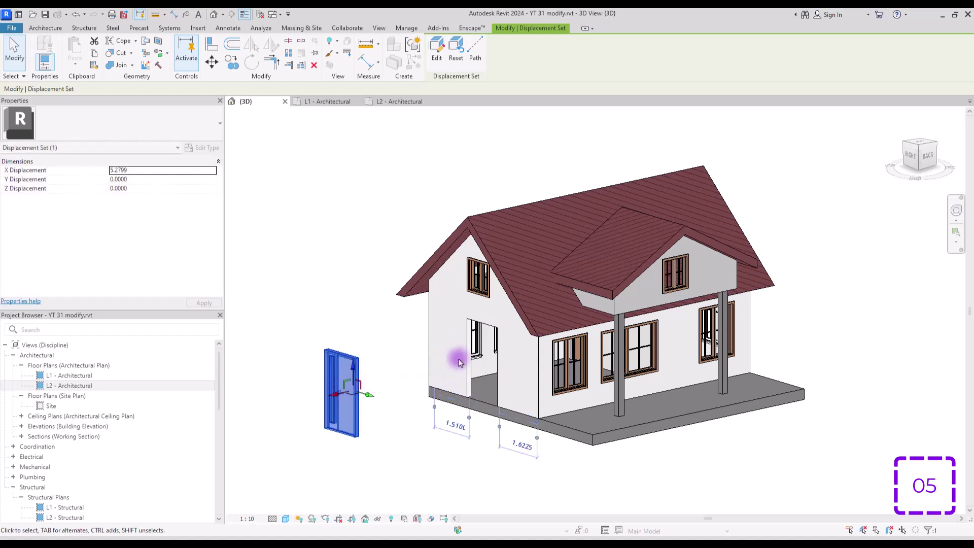
key(Escape)
Displace the front gable wall out to the left of the house.
click(467, 373)
click(347, 40)
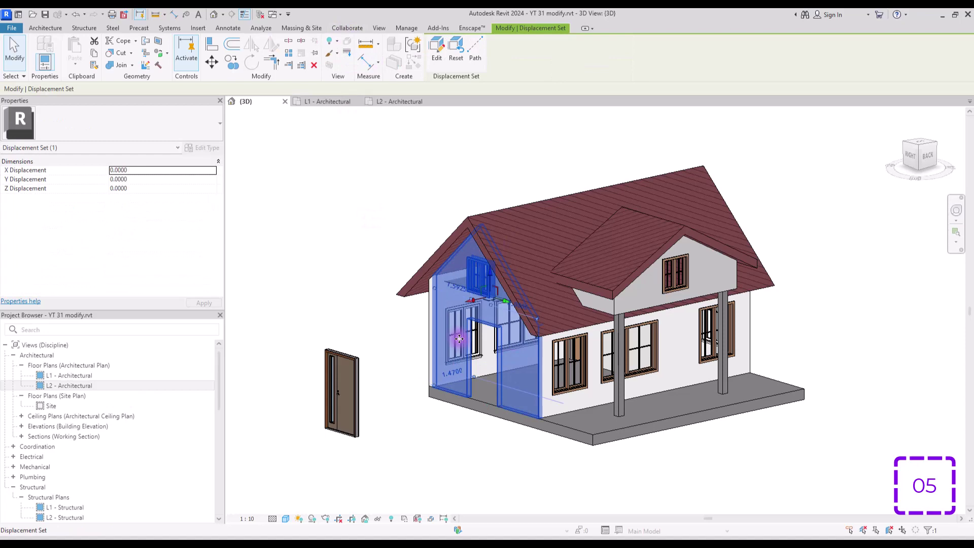
drag(470, 304, 381, 317)
Displace the main roof up above the house and the floor slab down below it.
click(558, 228)
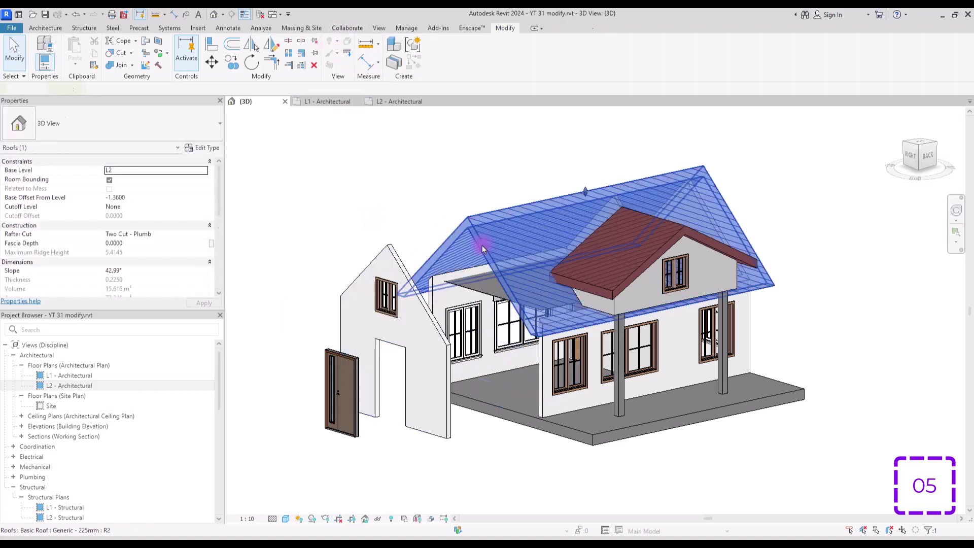
click(348, 41)
scroll(584, 358, down, 3)
drag(584, 358, 491, 132)
click(507, 355)
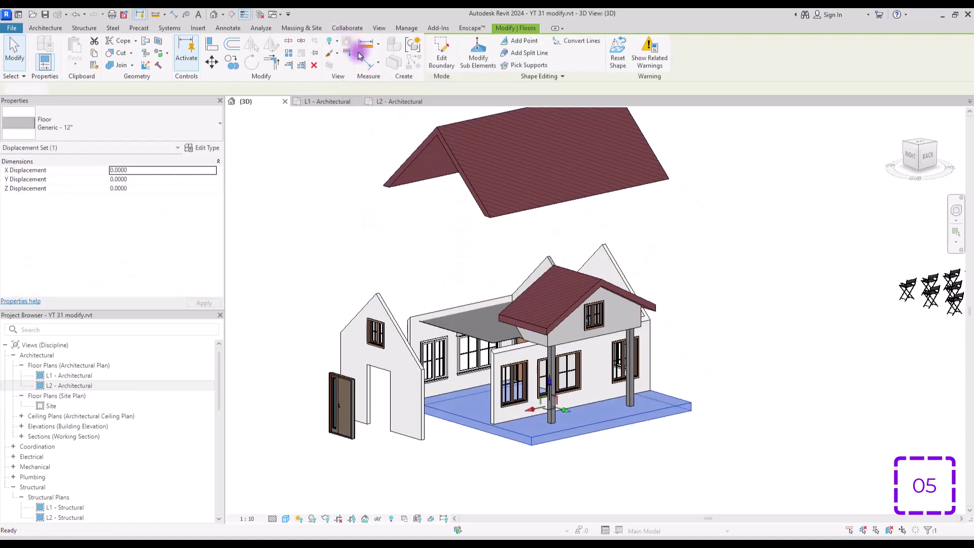
click(347, 40)
drag(446, 337, 551, 457)
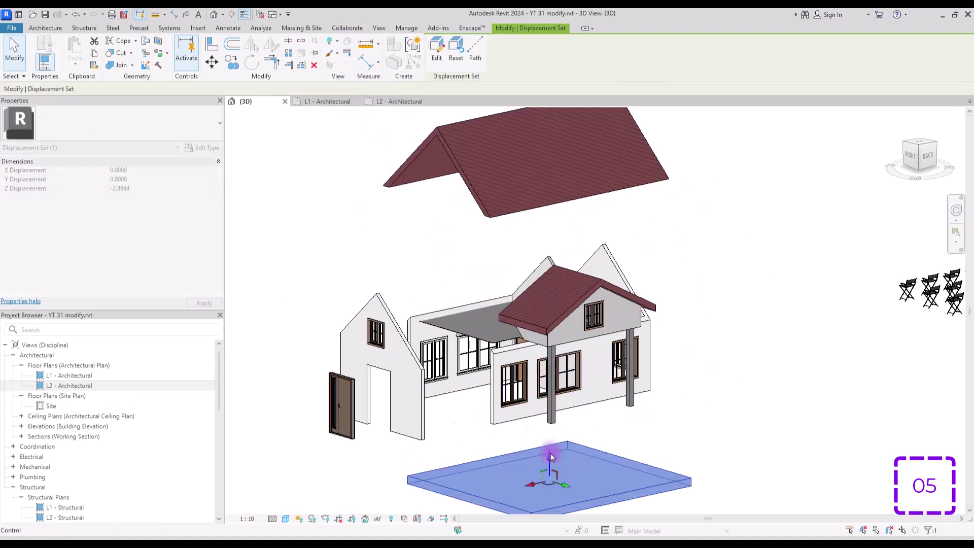
Displace the back wall up-left and push the right gable wall out to the right.
click(409, 311)
click(348, 45)
drag(487, 277, 395, 249)
click(604, 268)
click(348, 45)
drag(595, 295, 693, 281)
click(700, 408)
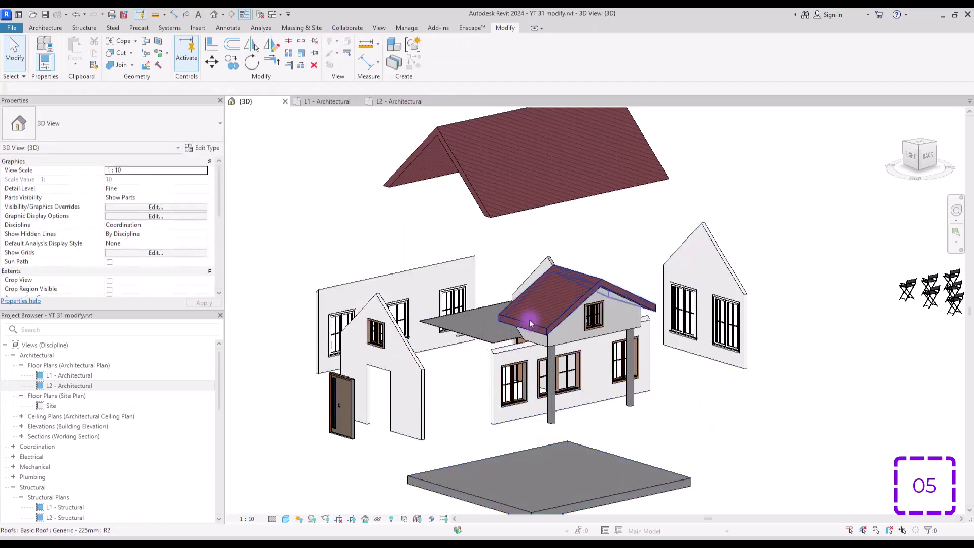
Displace the porch roof and porch gable wall together out to the right, then reselect them.
click(538, 324)
ctrl+click(584, 337)
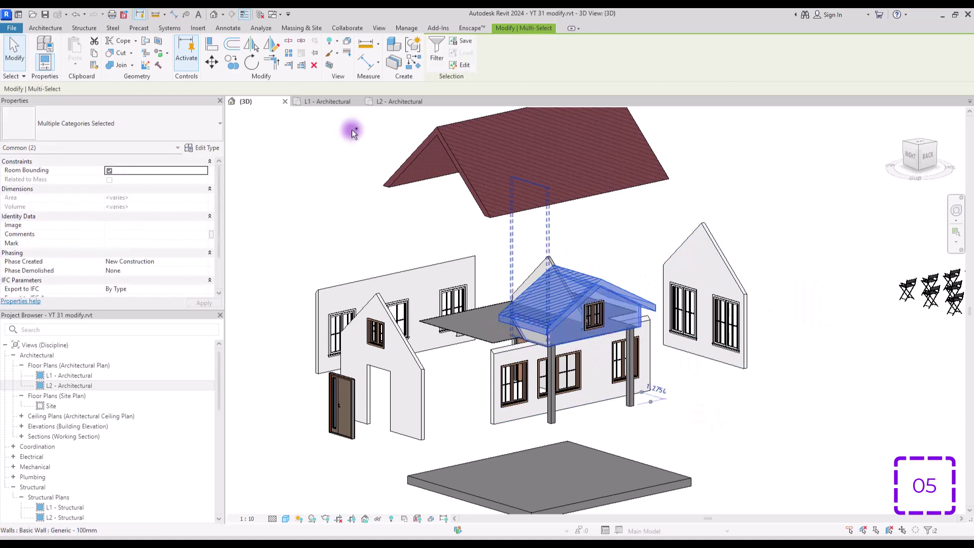
click(348, 44)
drag(575, 266, 730, 311)
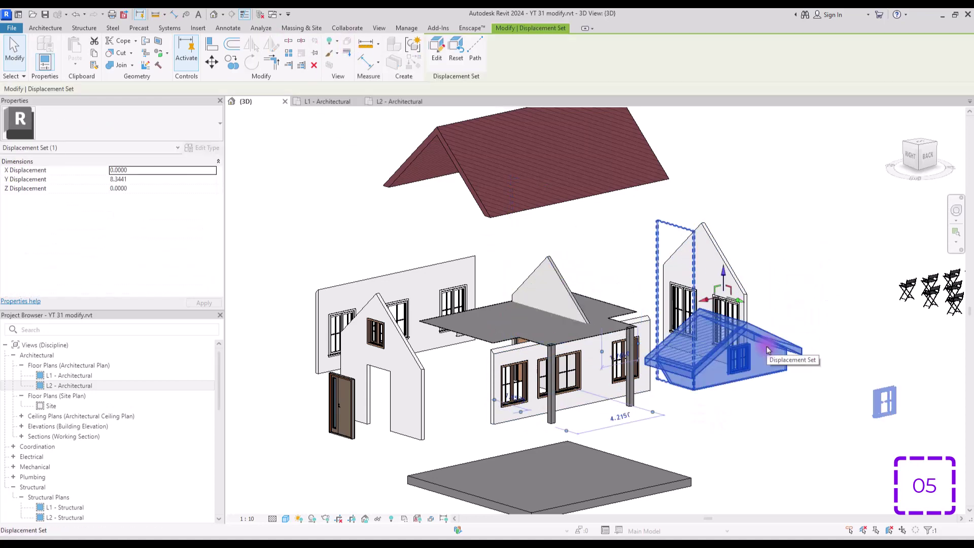
click(787, 182)
click(757, 337)
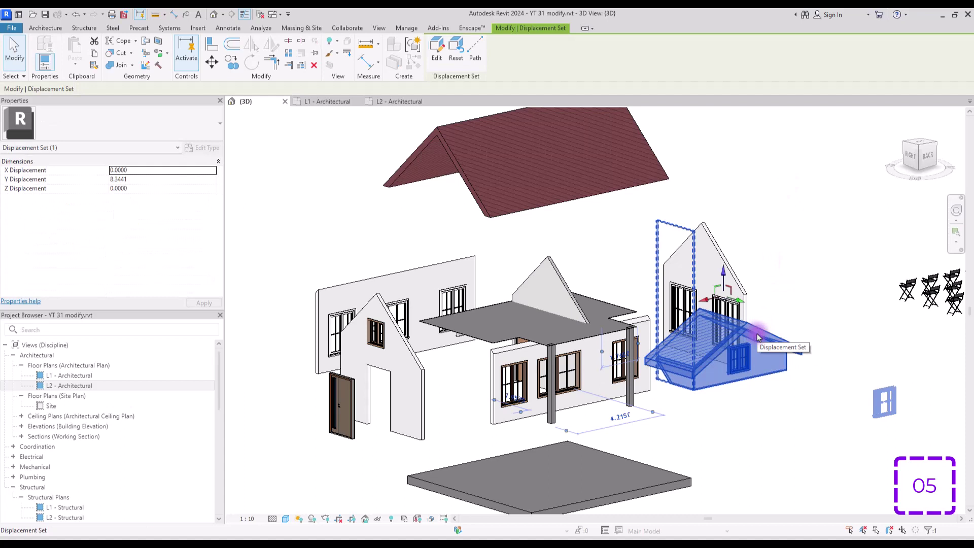
Add the two porch columns to the porch displacement set.
click(436, 46)
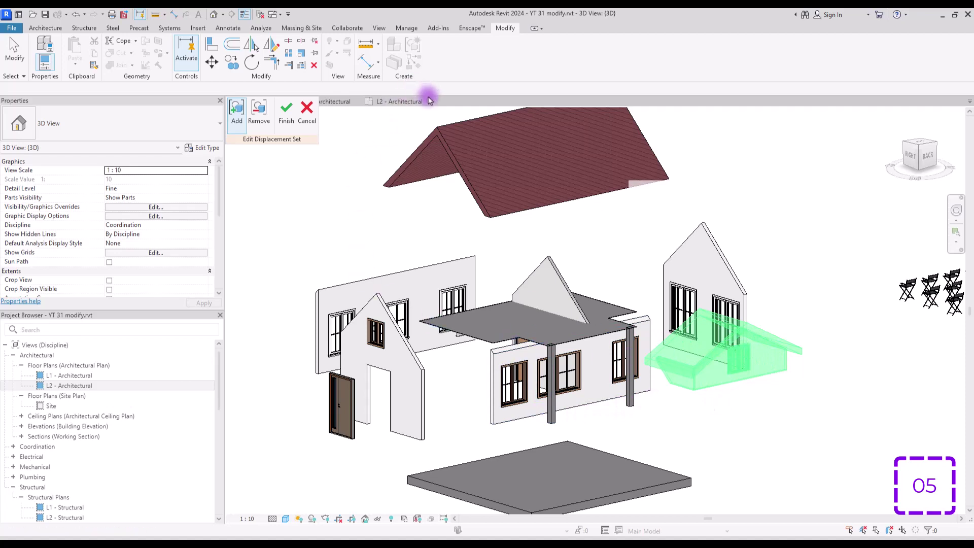
click(242, 117)
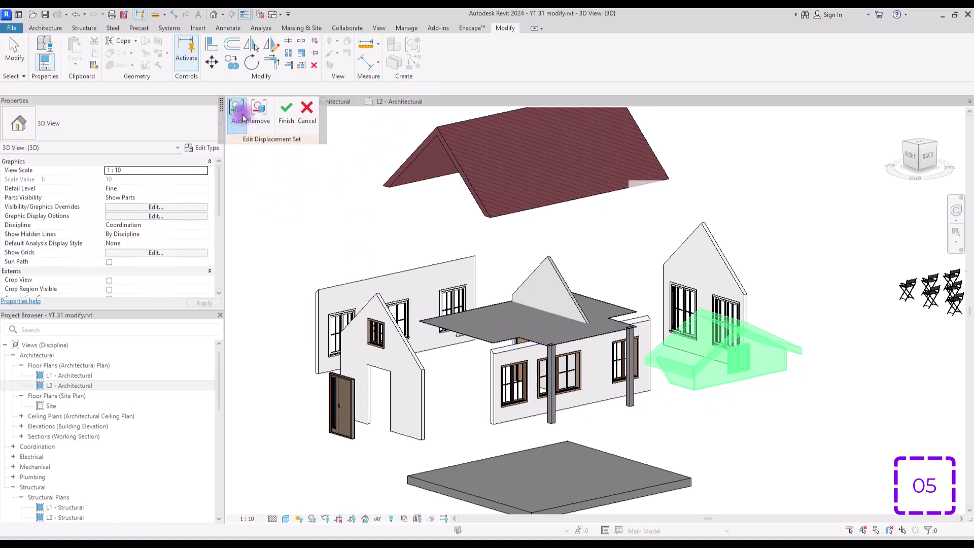
click(551, 427)
click(630, 402)
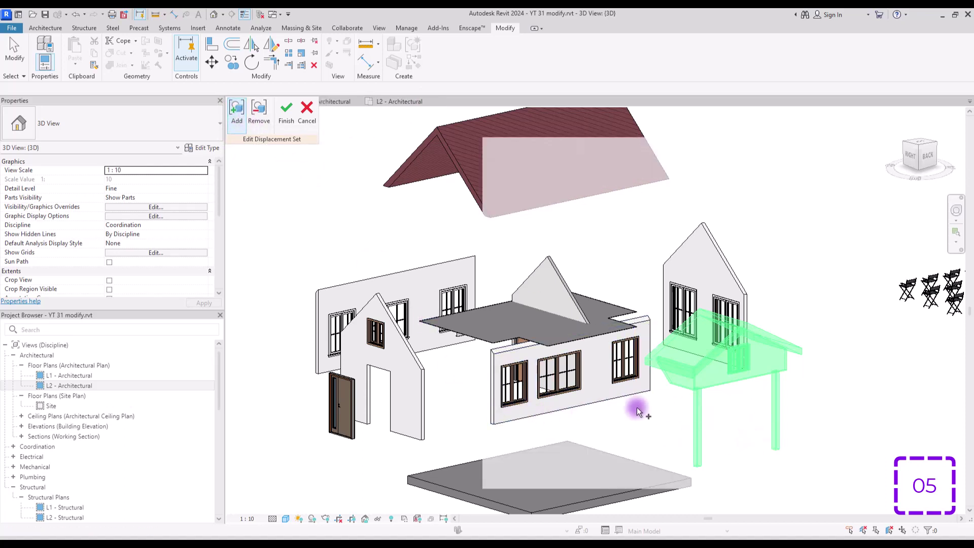
click(285, 124)
Reset the main roof, back wall, front gable wall and door displacements.
click(463, 167)
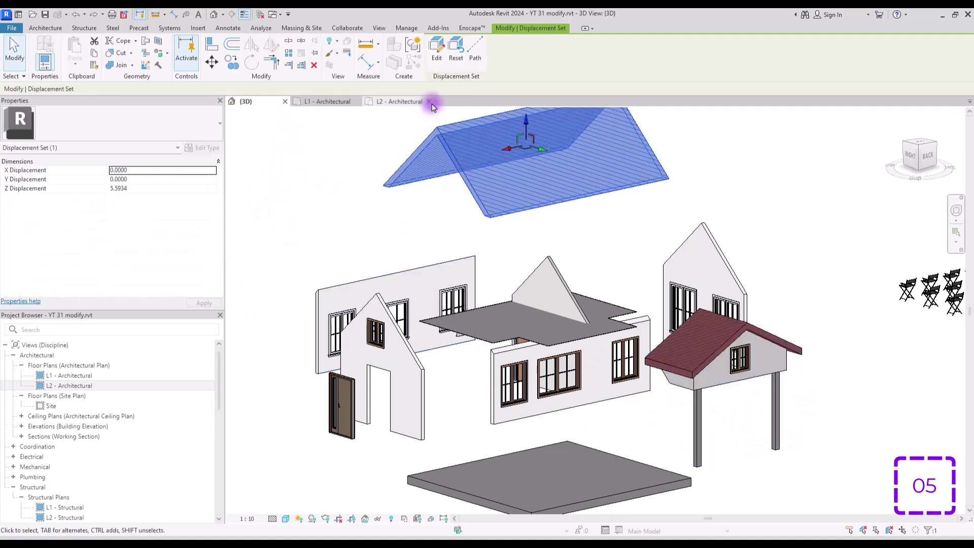
click(455, 49)
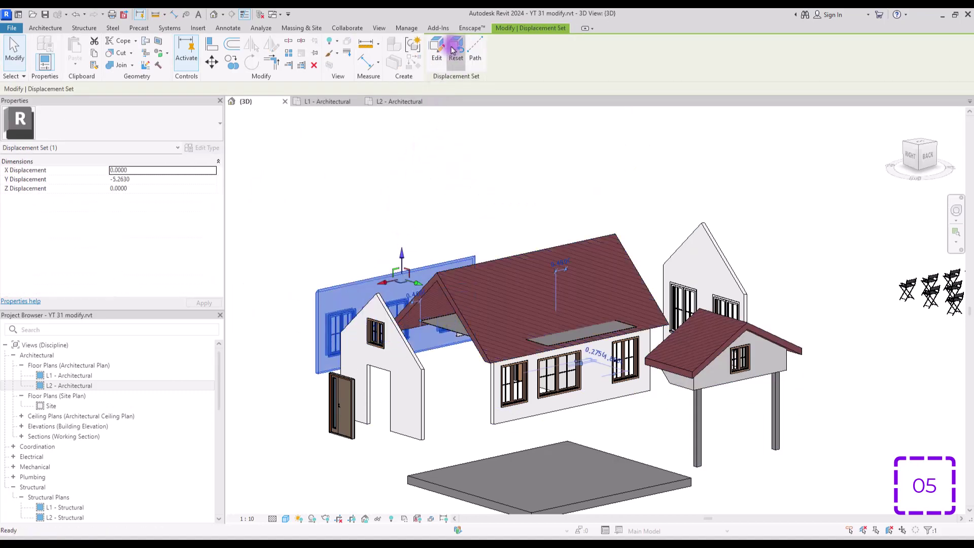
click(455, 49)
click(374, 289)
click(455, 49)
click(334, 377)
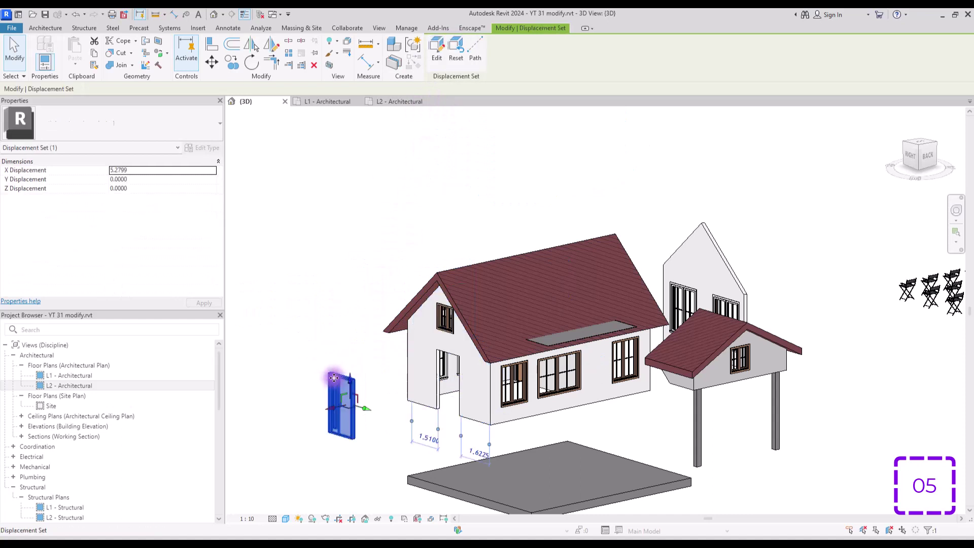
click(454, 49)
Reset the floor slab, porch group and right gable wall displacements, then clear the selection.
click(457, 471)
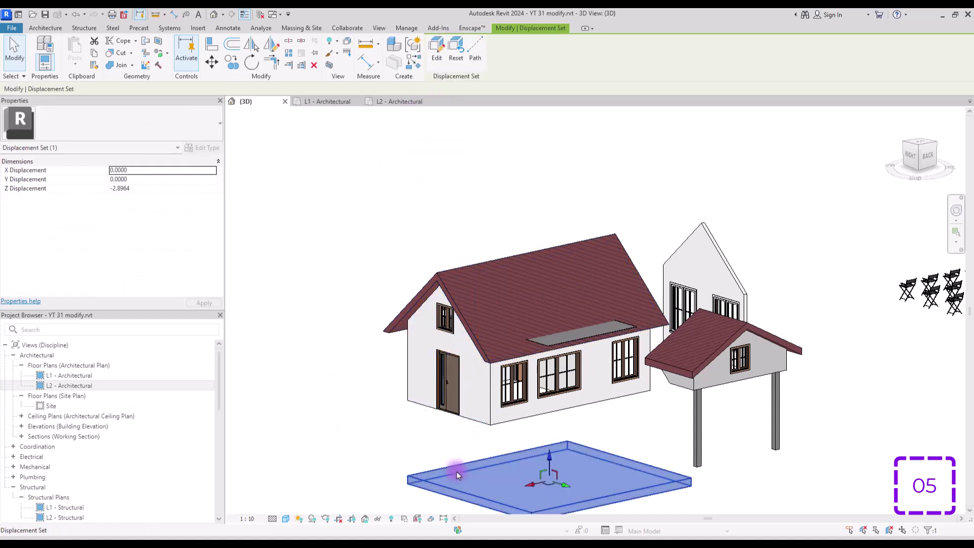
click(455, 48)
click(701, 404)
click(455, 49)
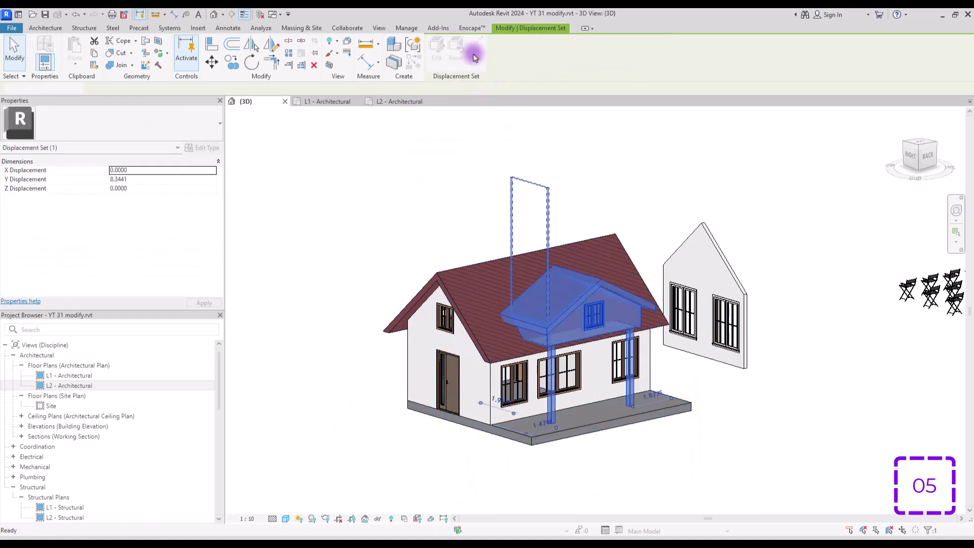
click(710, 289)
click(455, 49)
click(525, 203)
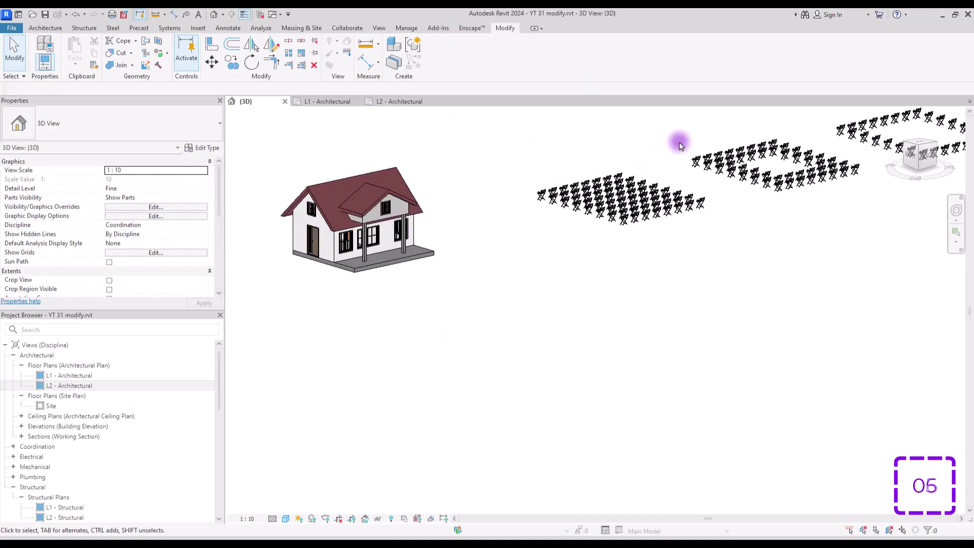
Open the L1 - Architectural floor plan.
scroll(551, 211, up, 2)
scroll(507, 222, up, 2)
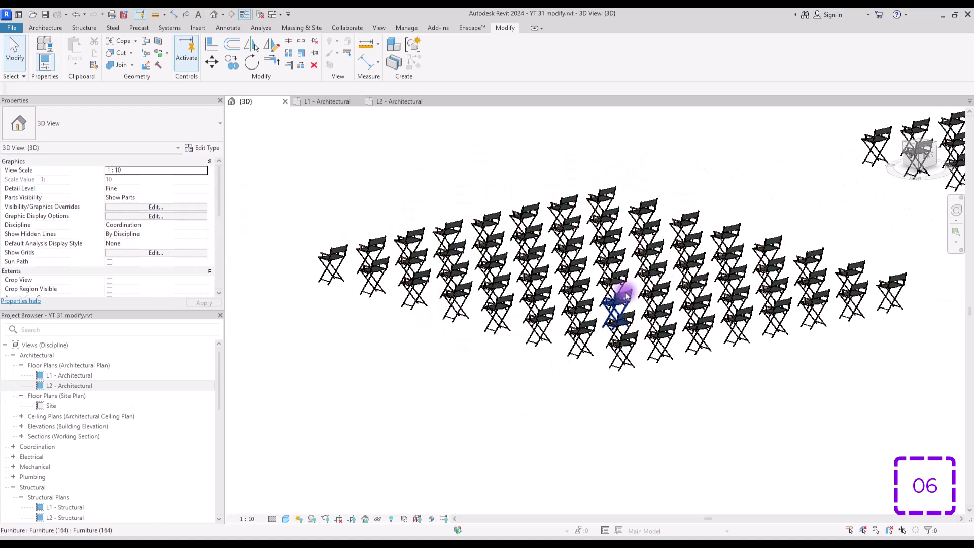
click(318, 103)
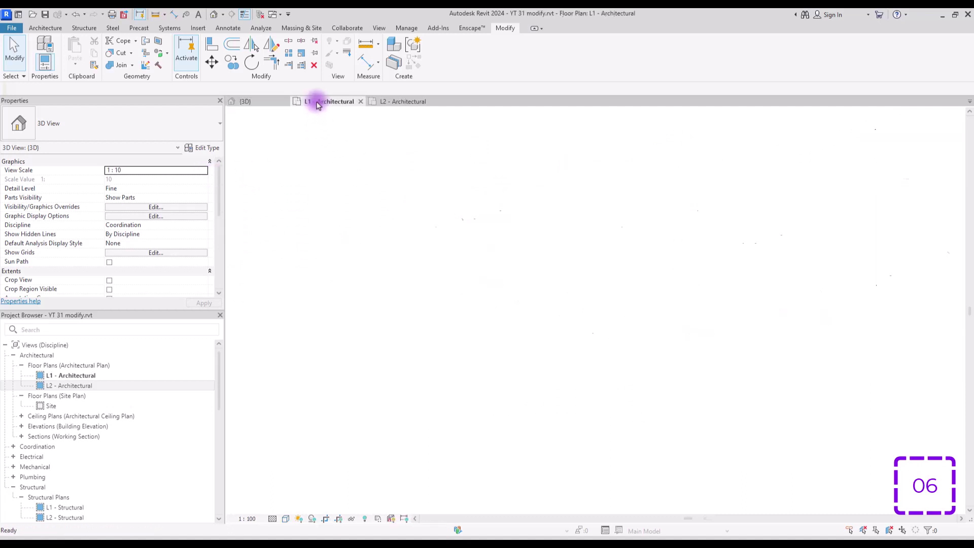
scroll(446, 233, up, 4)
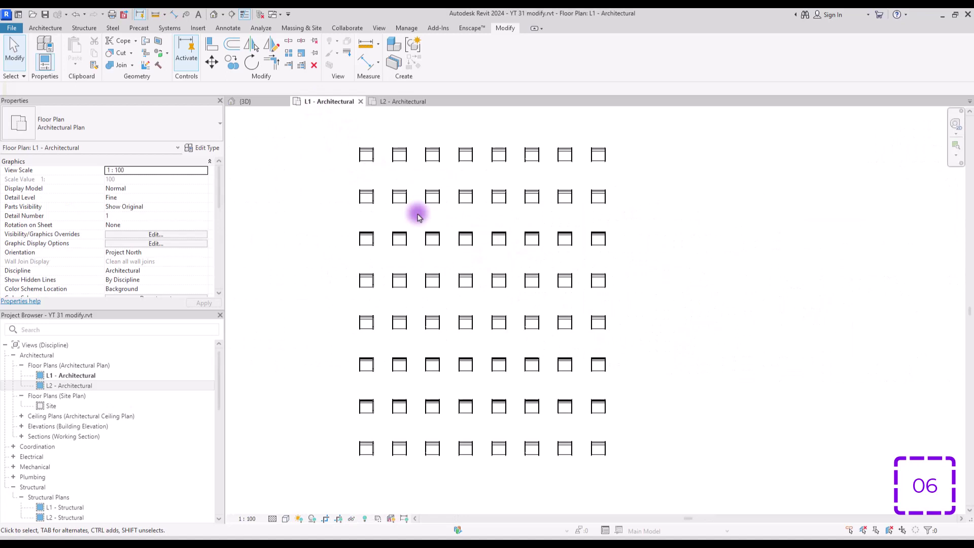
Pick six chairs by Ctrl-clicking and window-selecting, then bring up Save Selection.
click(432, 235)
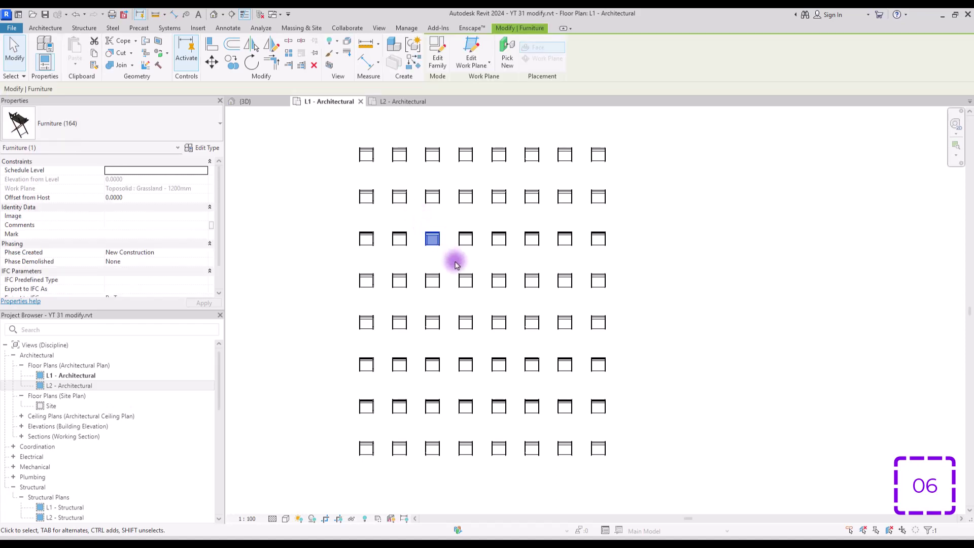
ctrl+click(532, 281)
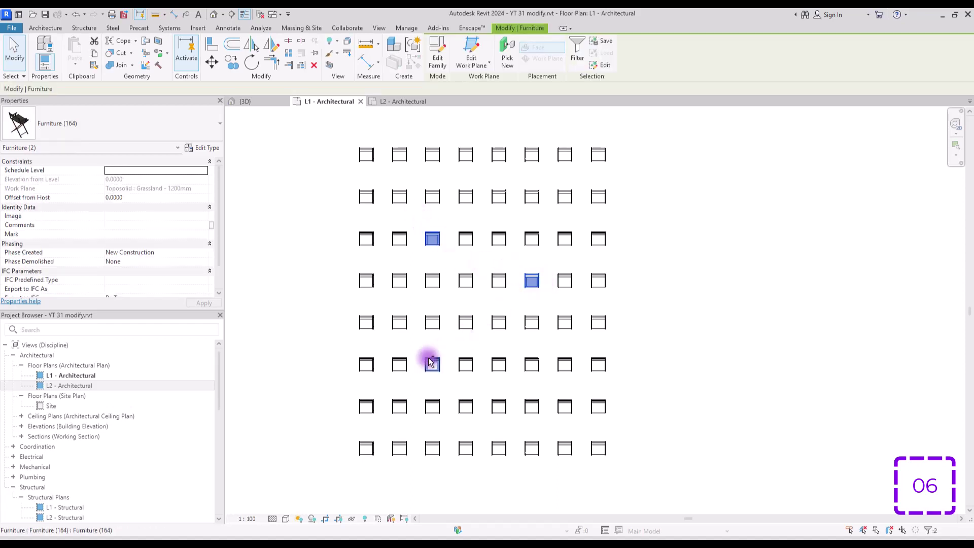
ctrl+drag(422, 346, 547, 376)
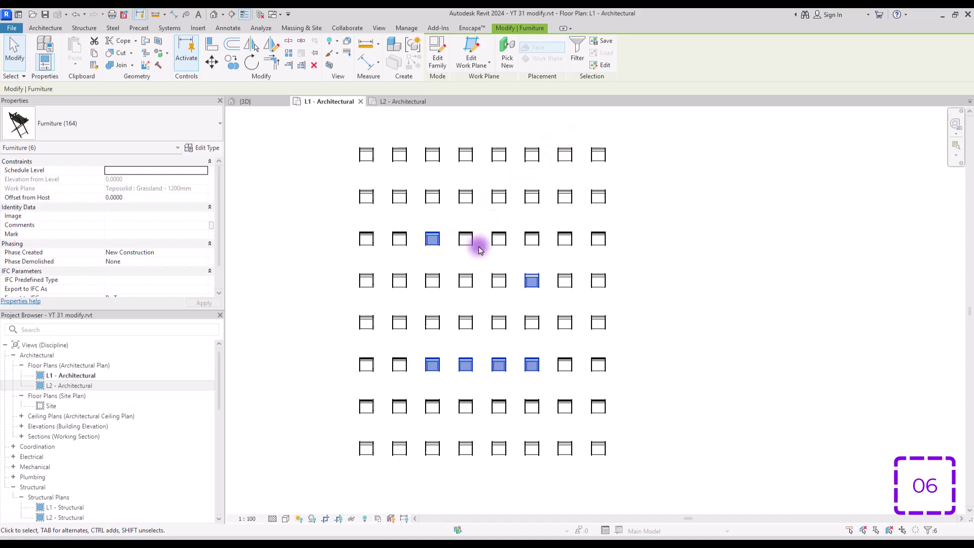
click(603, 41)
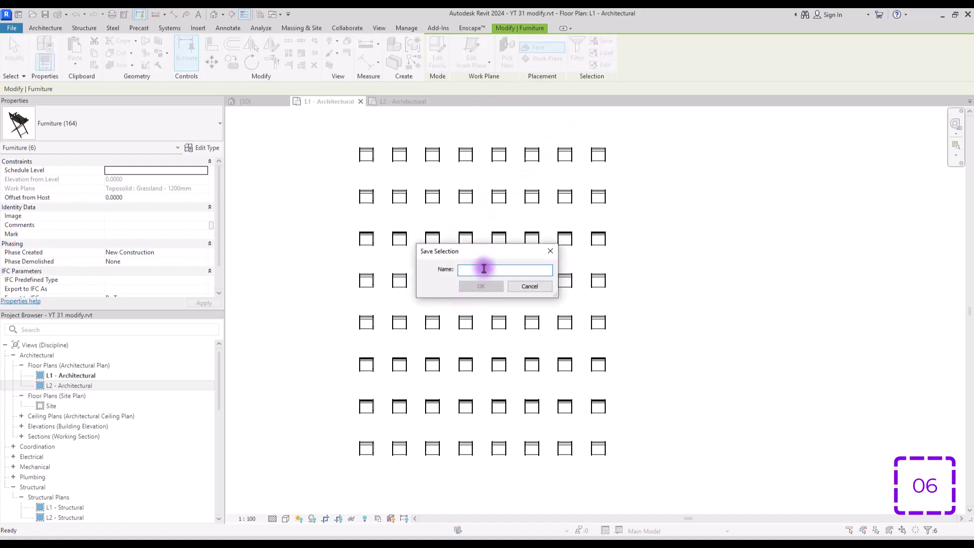
Confirm saving the chair selection, then clear it.
key(Return)
key(Escape)
scroll(766, 264, down, 2)
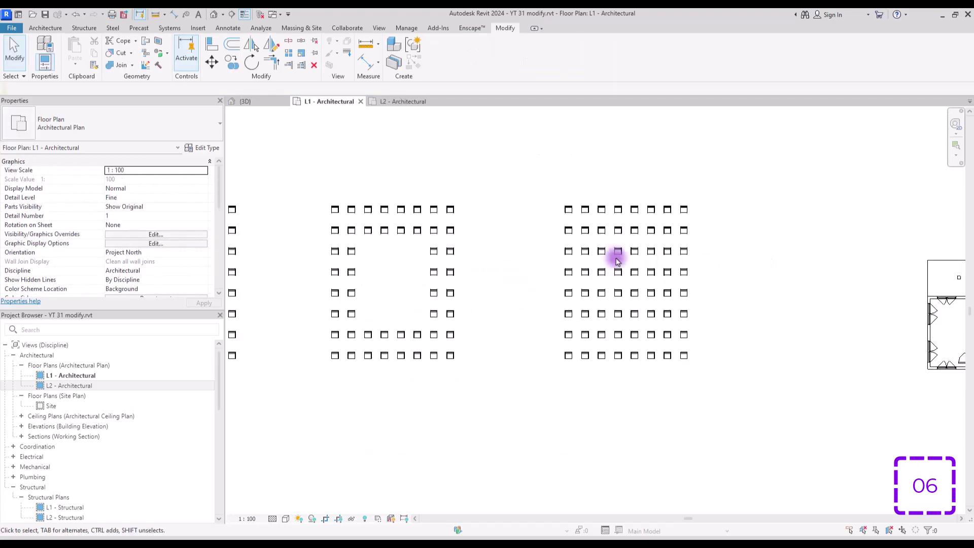
scroll(331, 246, up, 2)
scroll(424, 305, up, 1)
scroll(457, 267, up, 1)
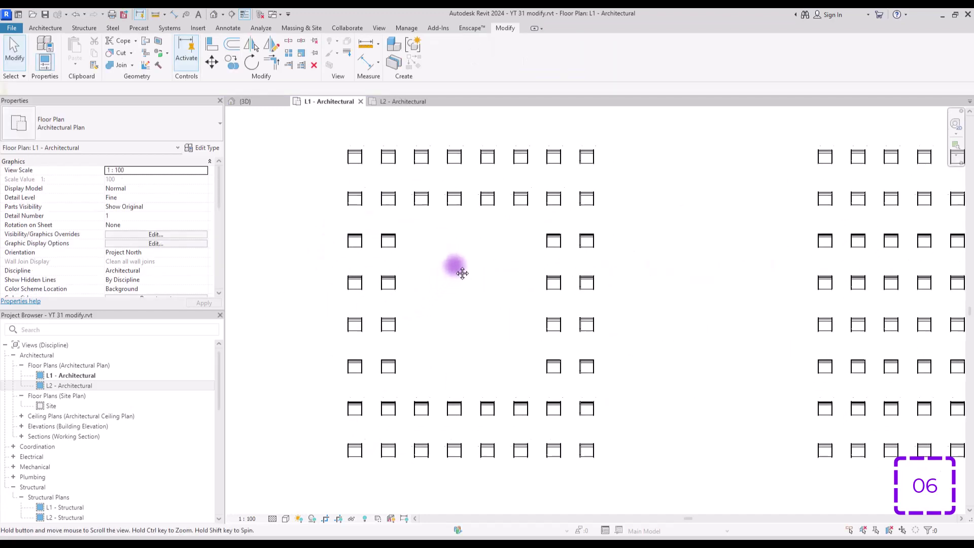
Reload the saved Chair A selection set from the Manage tab.
click(402, 30)
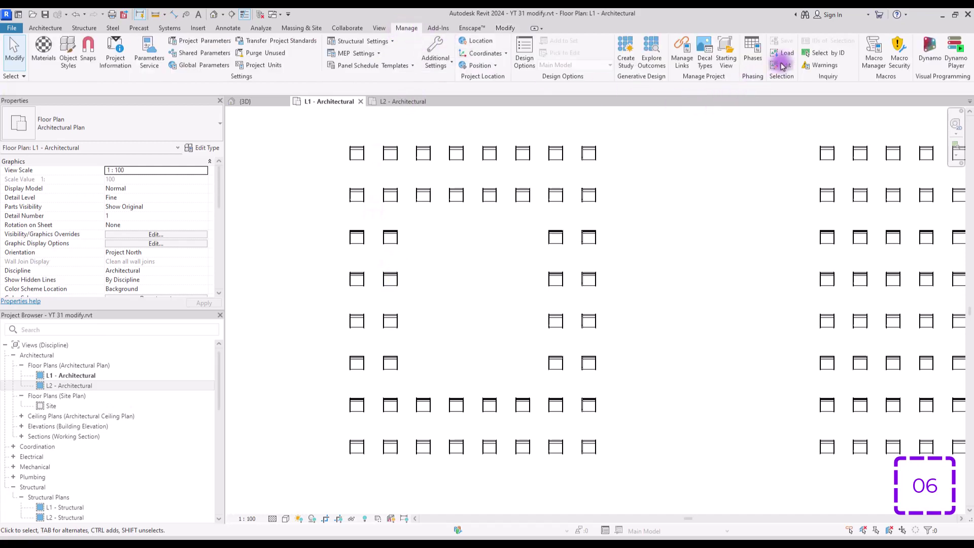
click(785, 54)
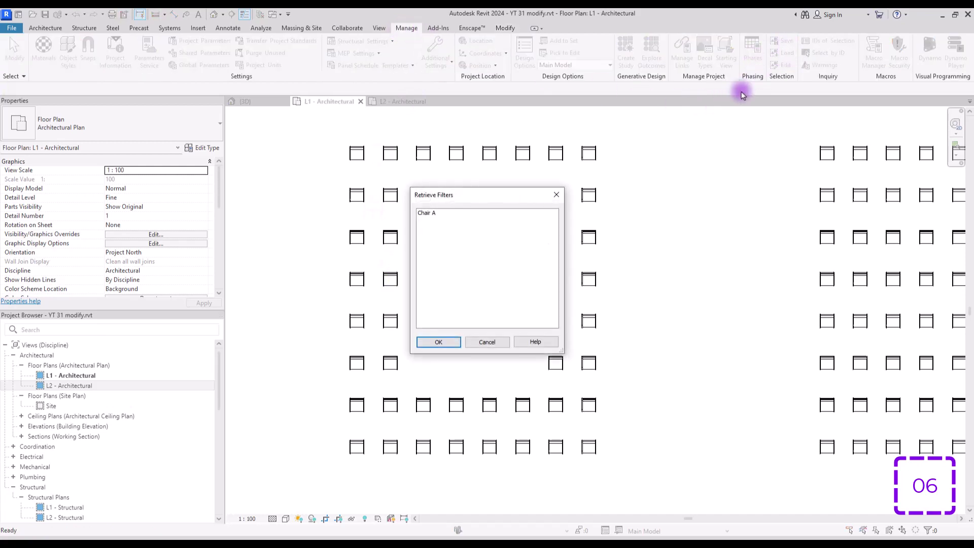
click(426, 212)
key(Return)
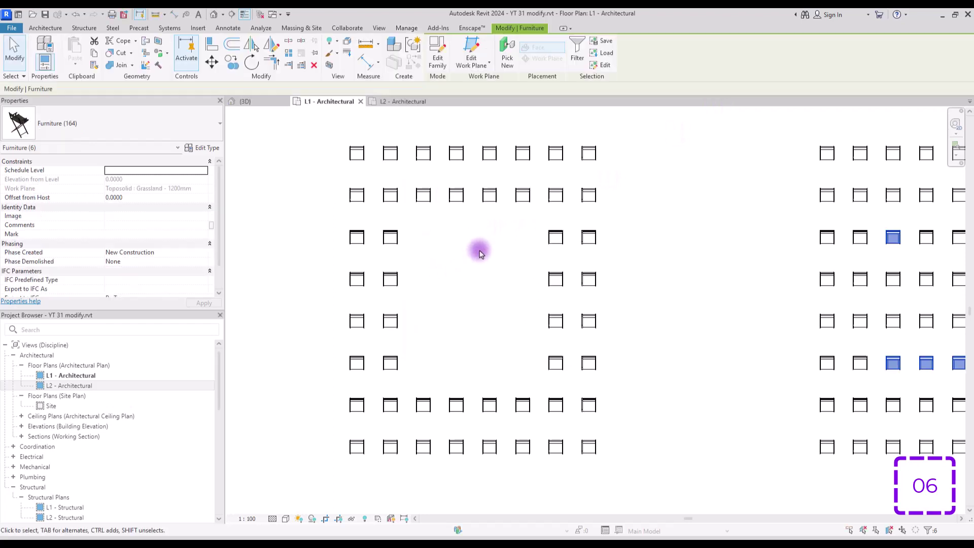
Copy the Chair A pieces into the empty spots of the right and left desk groups.
click(231, 63)
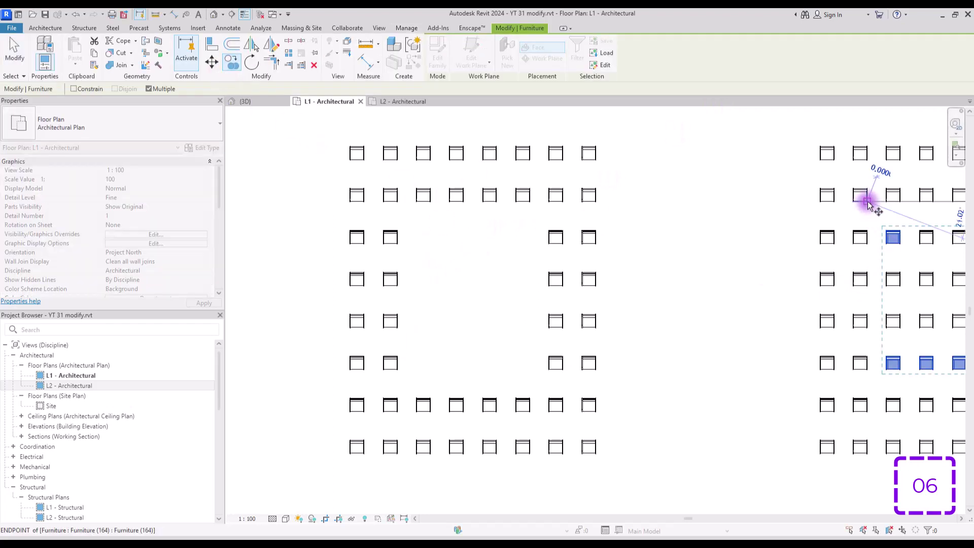
click(866, 202)
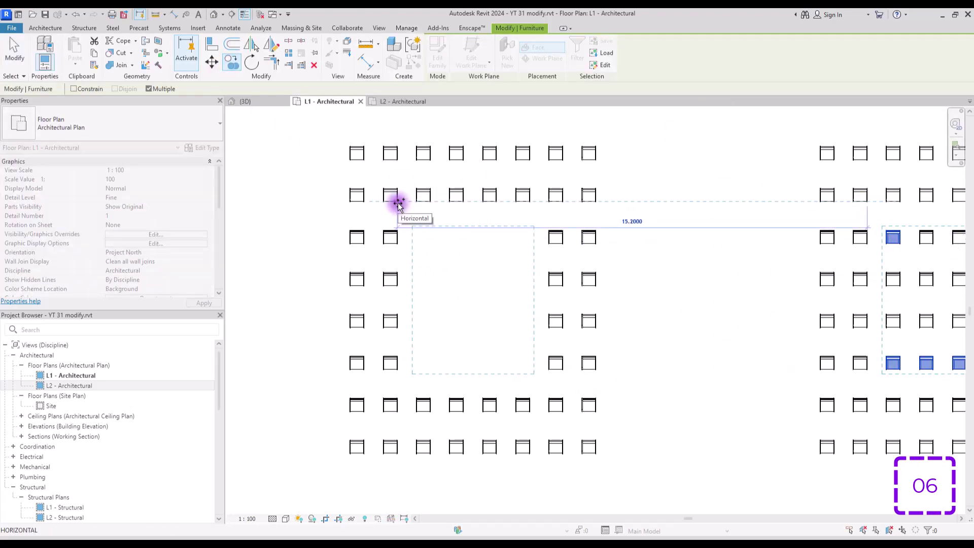
click(398, 202)
scroll(665, 229, down, 4)
middle_drag(266, 219, 489, 244)
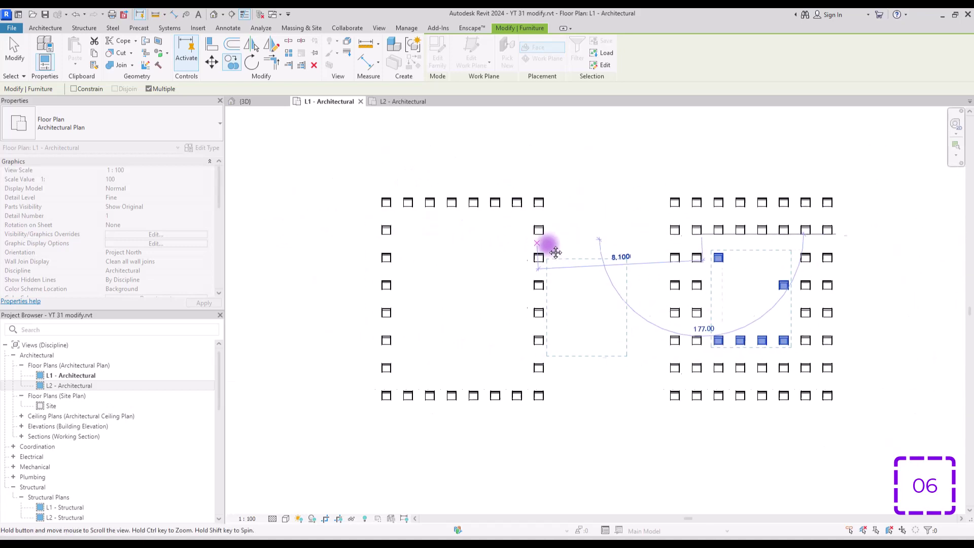
click(451, 275)
key(Escape)
key(Escape)
scroll(456, 284, up, 2)
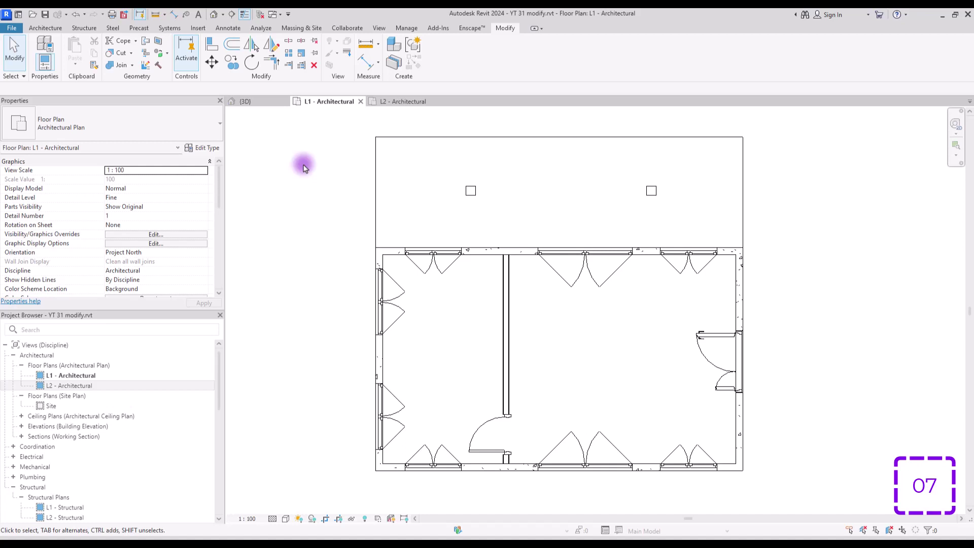
Use Demolish on the interior partition wall with its door and the top-left double casement window.
scroll(553, 330, up, 2)
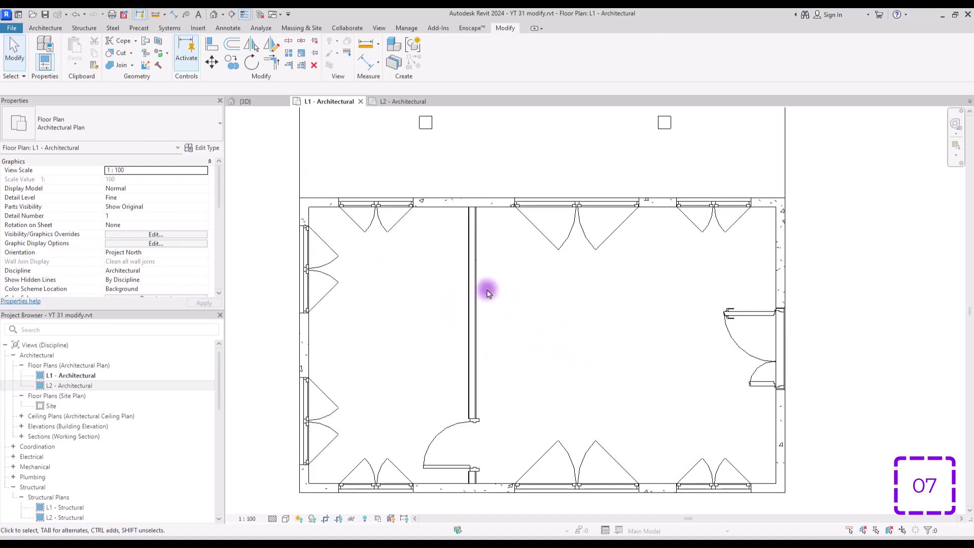
scroll(473, 337, up, 2)
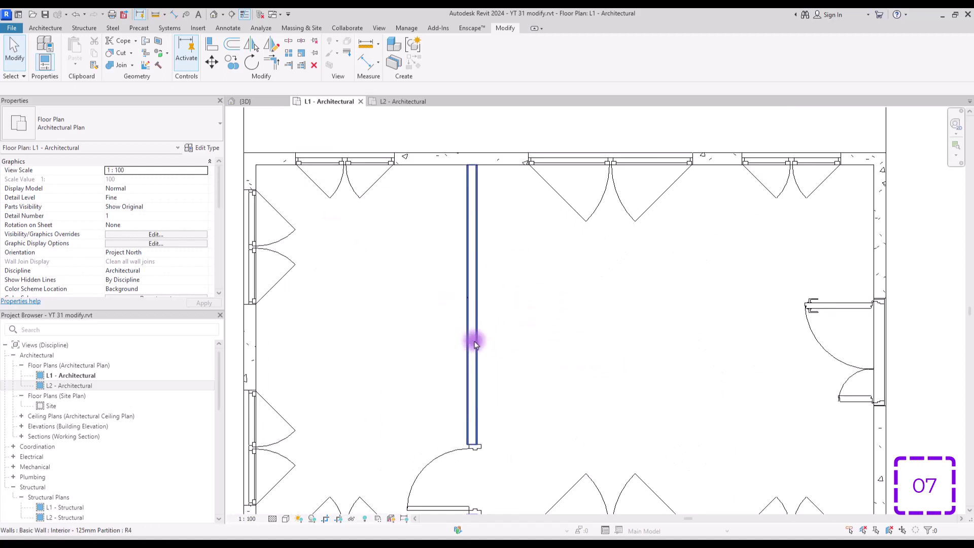
middle_drag(474, 337, 525, 306)
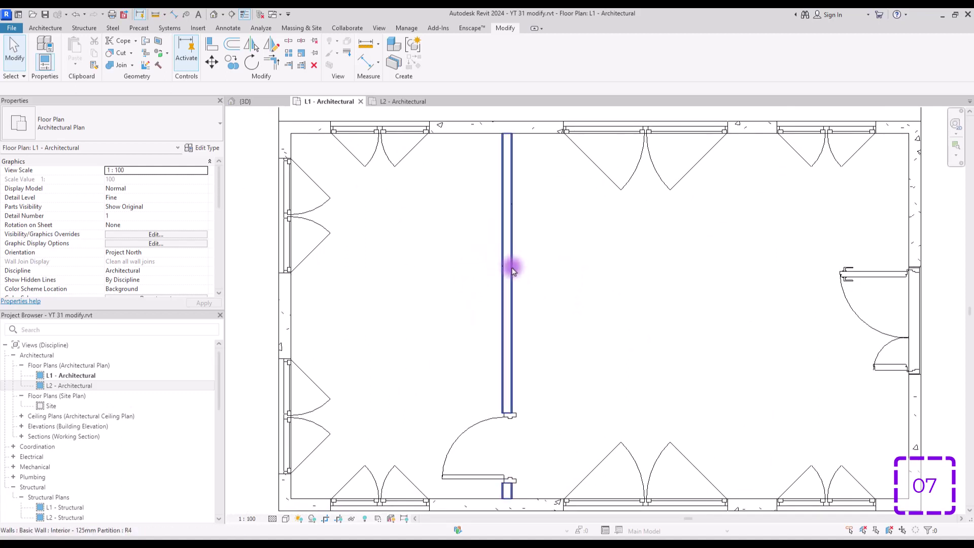
click(156, 67)
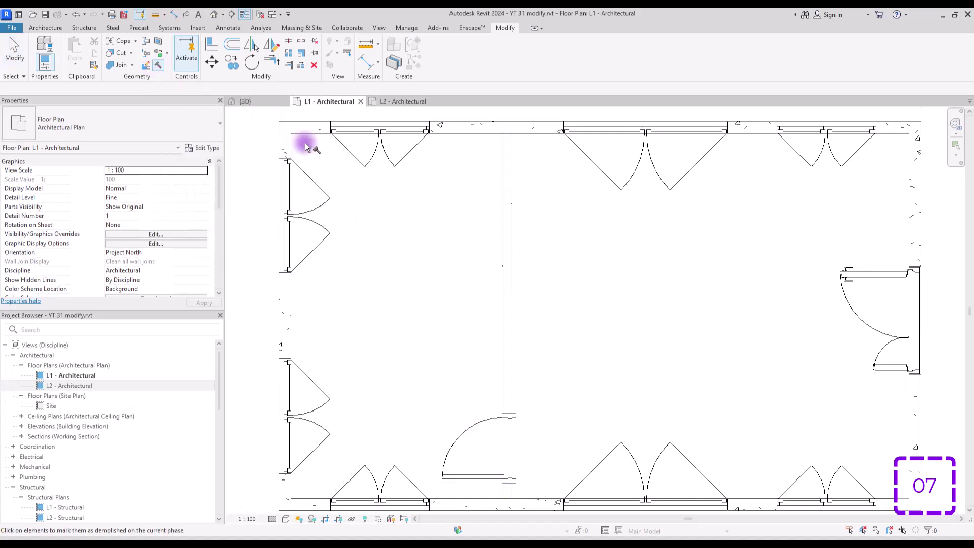
click(505, 233)
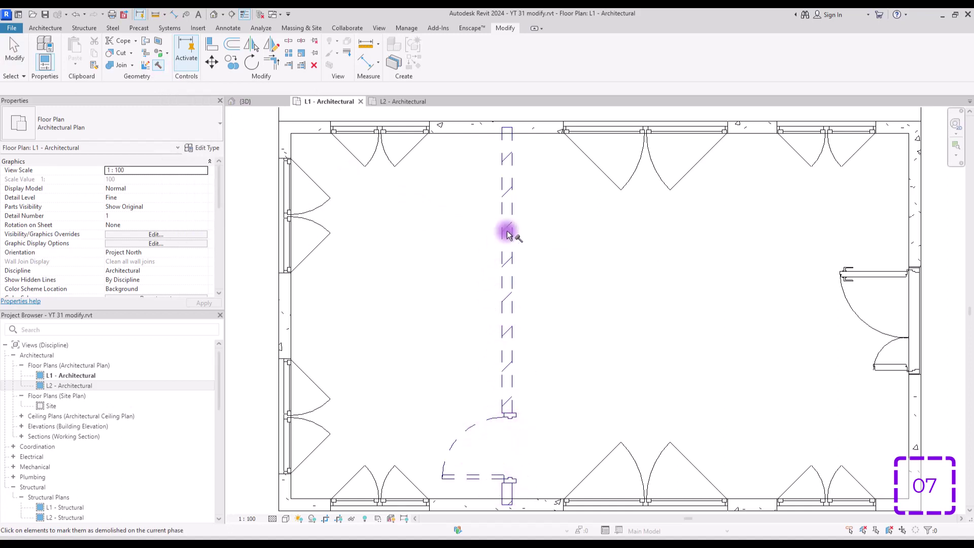
click(403, 155)
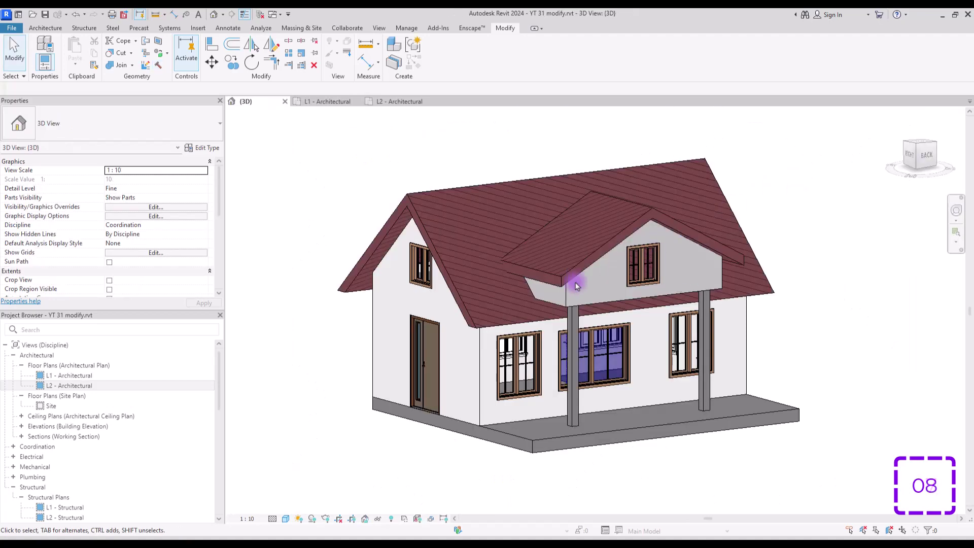
shift+middle_drag(752, 287, 732, 289)
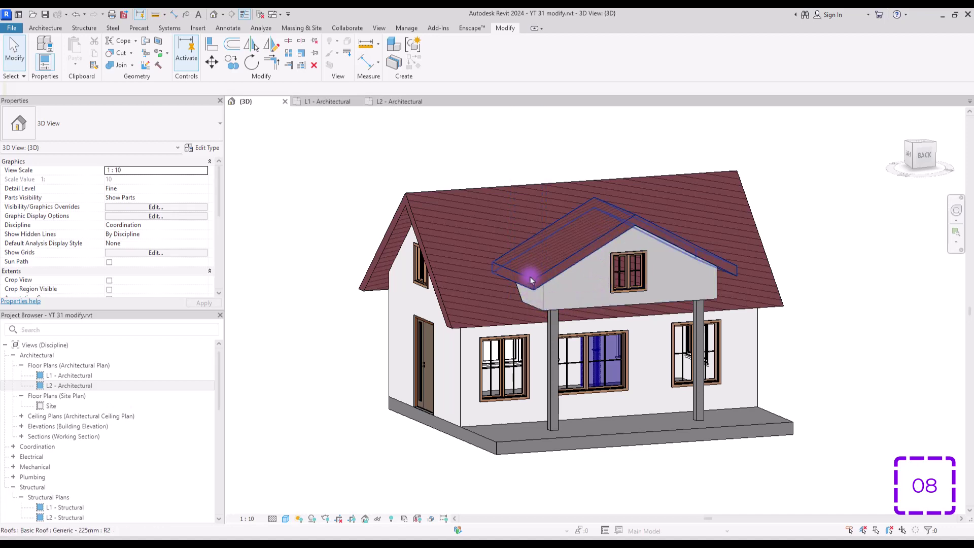
click(553, 300)
click(626, 213)
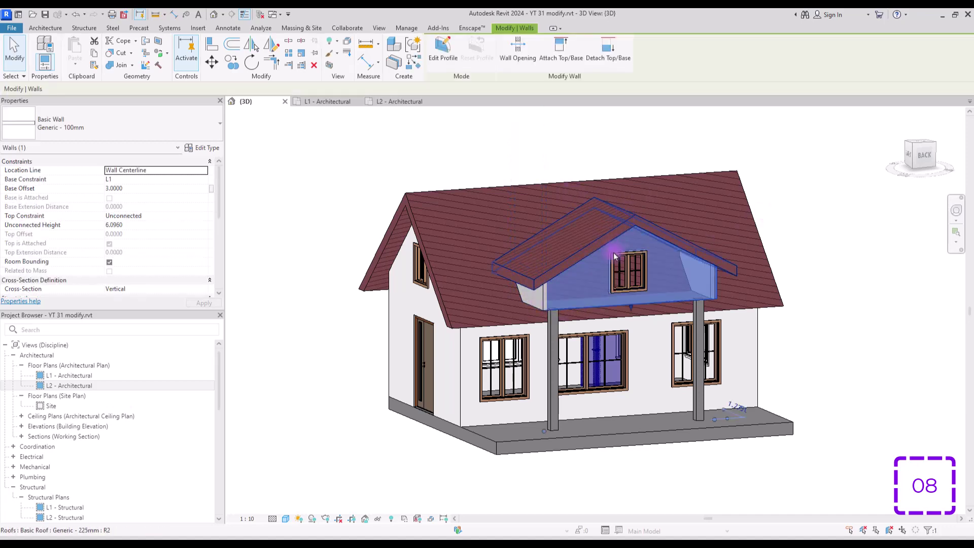
scroll(645, 319, up, 5)
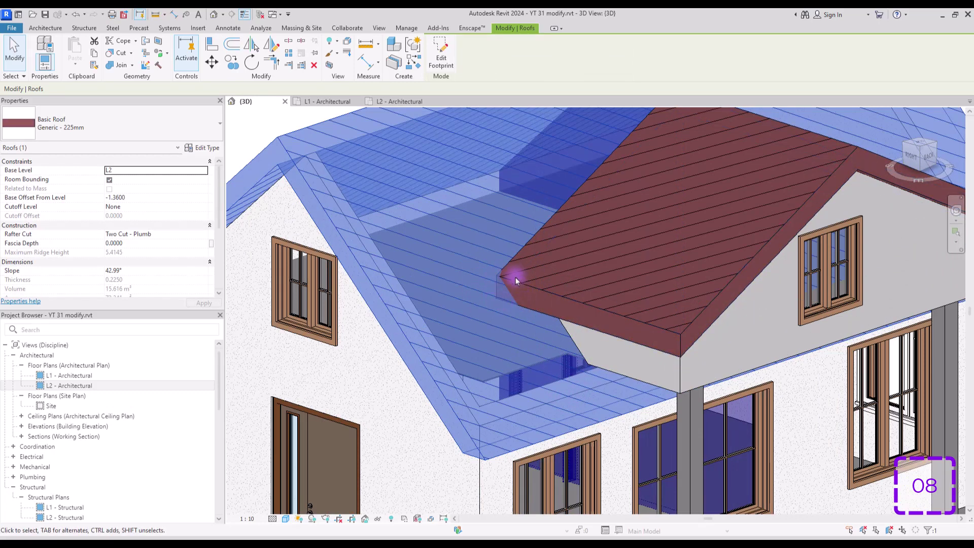
click(561, 292)
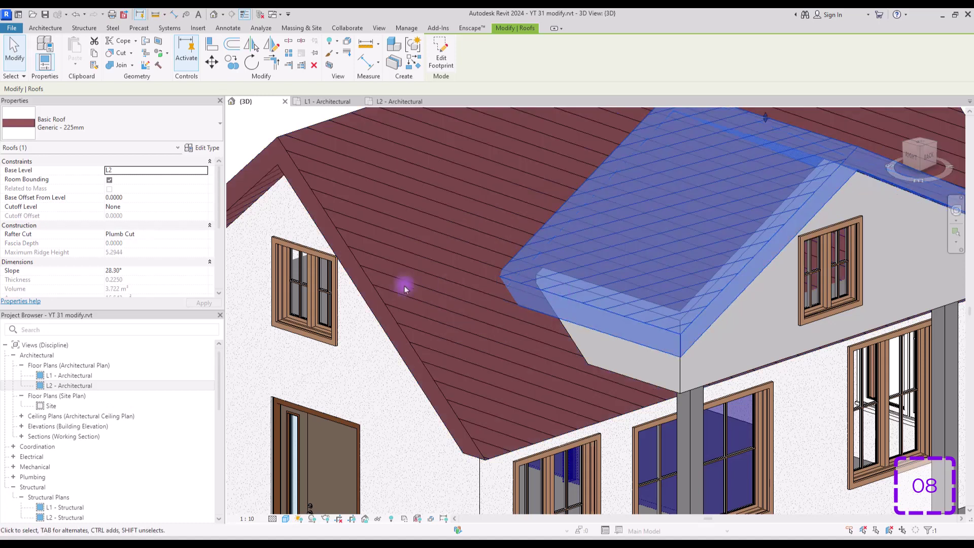
click(380, 295)
scroll(379, 295, down, 5)
click(352, 154)
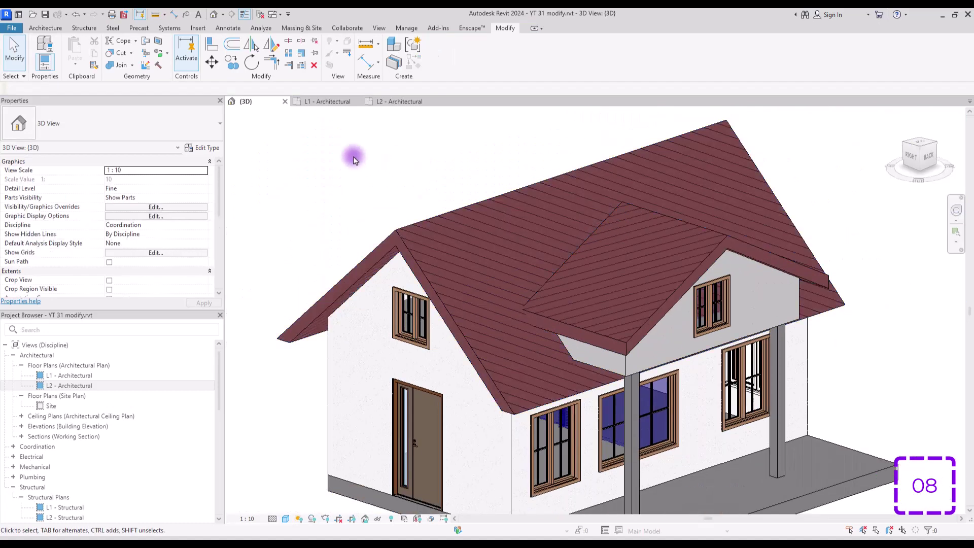
Join the porch roof's back edge onto the main roof slope, then select both roofs.
click(146, 46)
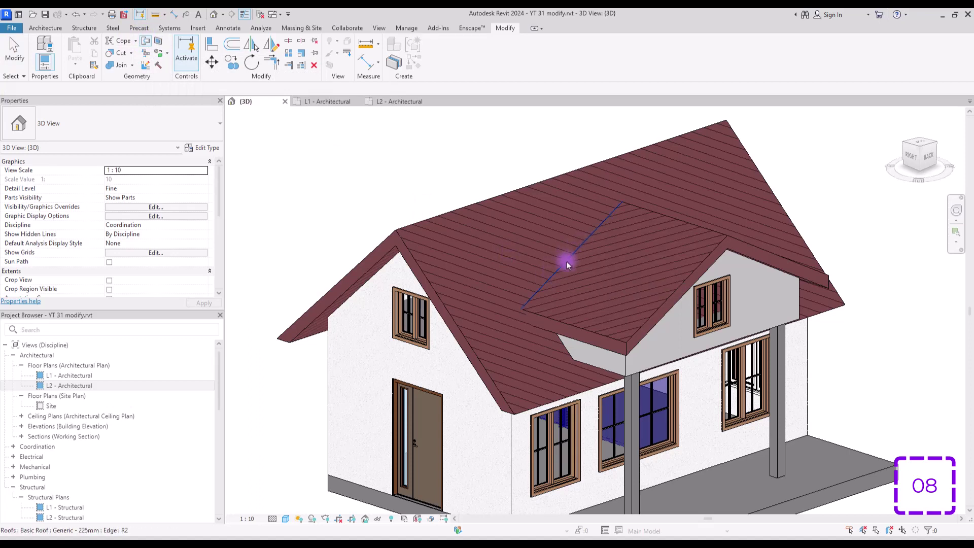
click(567, 261)
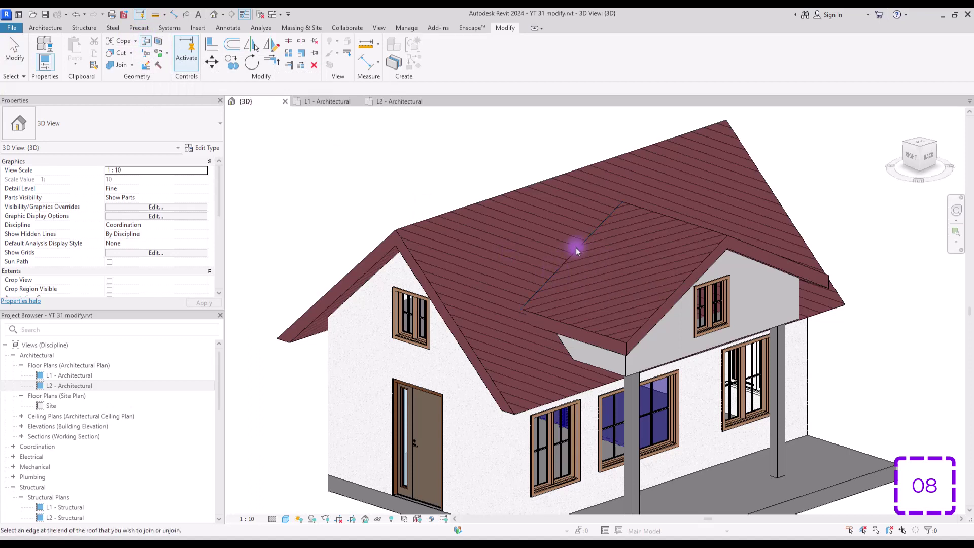
click(435, 292)
scroll(558, 230, up, 2)
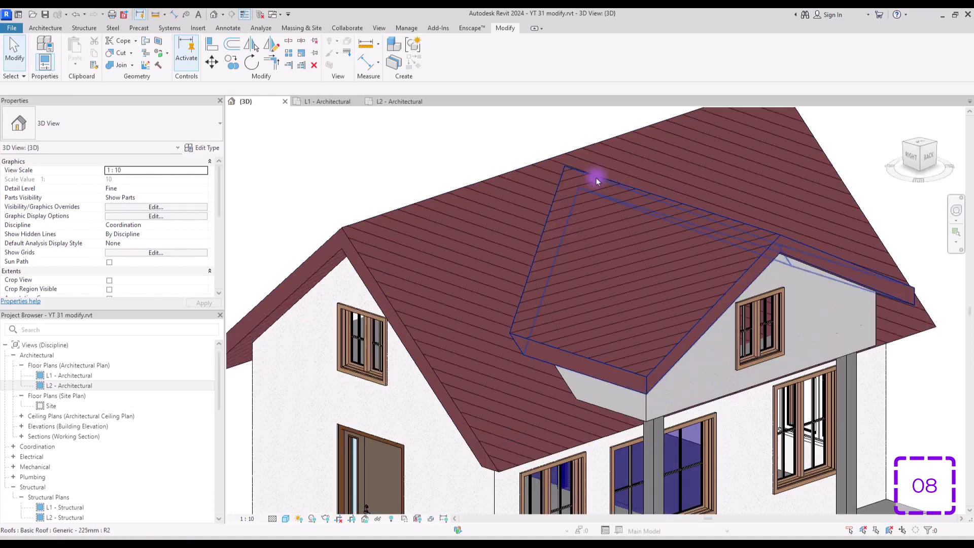
click(430, 367)
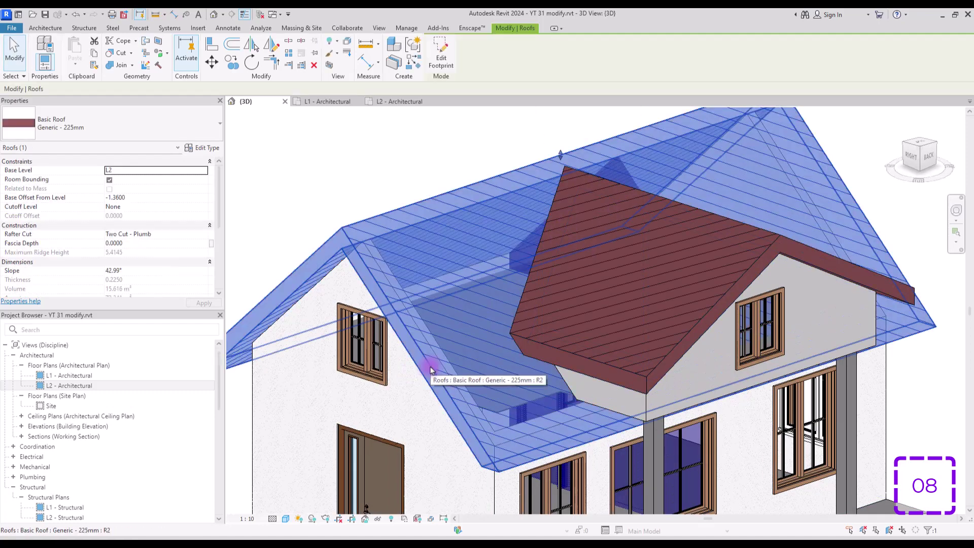
ctrl+click(550, 286)
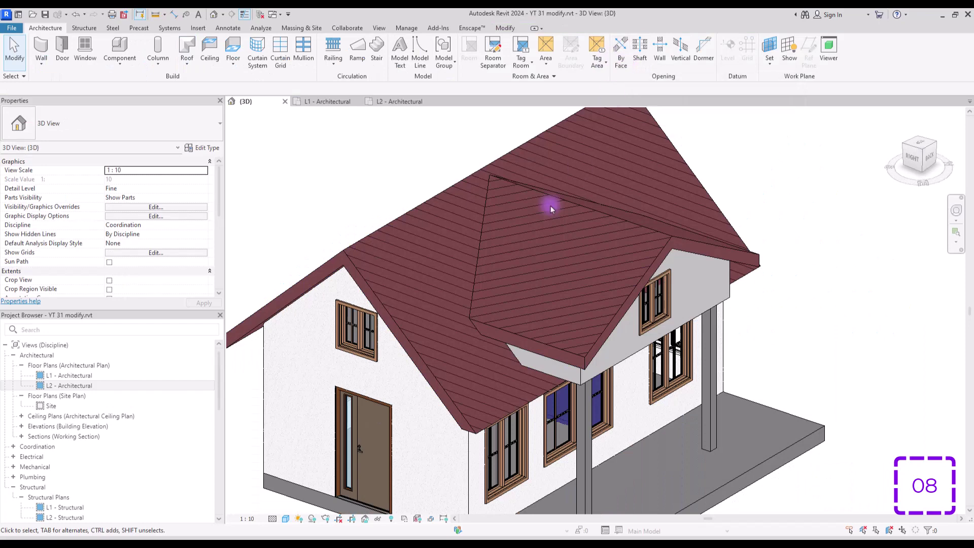
Select both roofs, bring the L1 wall layout into view, and start Wall Joins past the save reminder.
click(571, 223)
ctrl+click(533, 293)
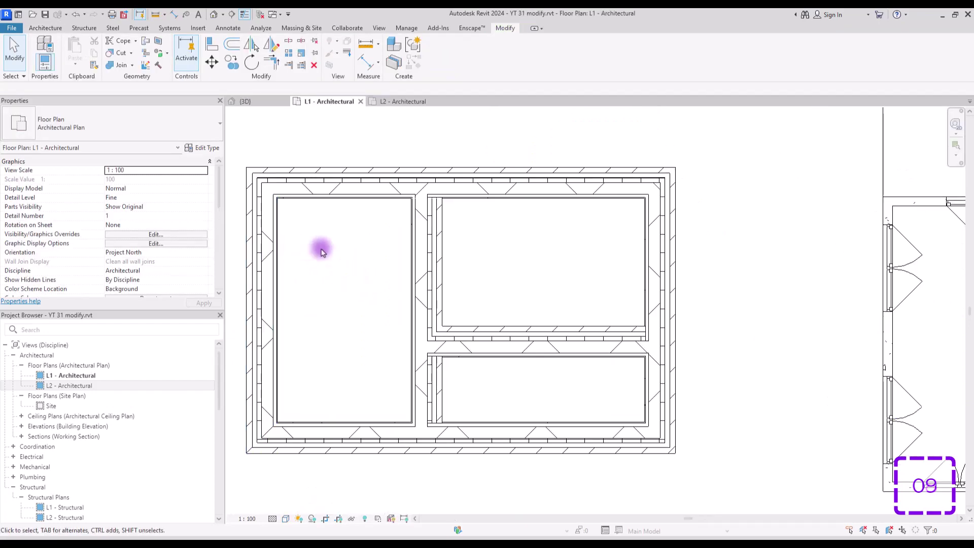
middle_drag(321, 252, 417, 270)
scroll(391, 259, up, 2)
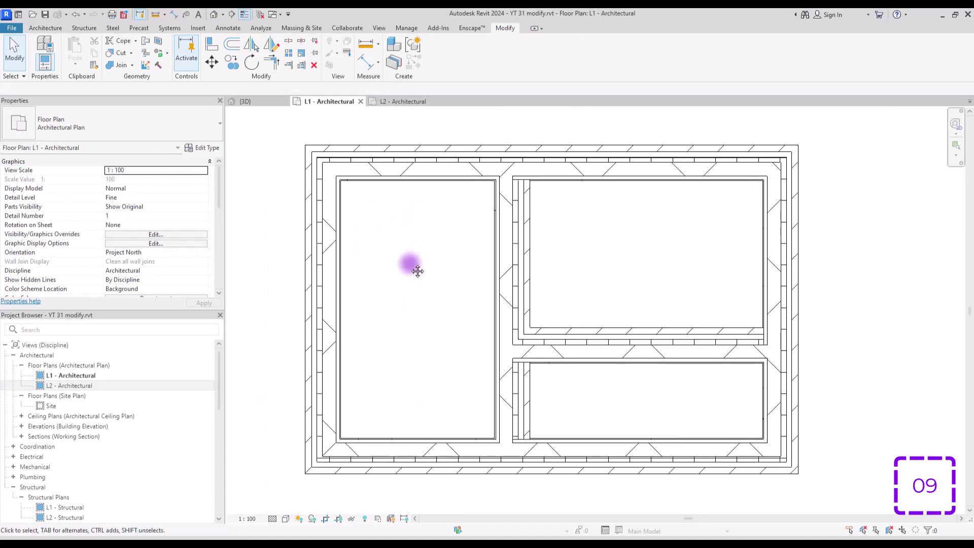
scroll(339, 200, down, 1)
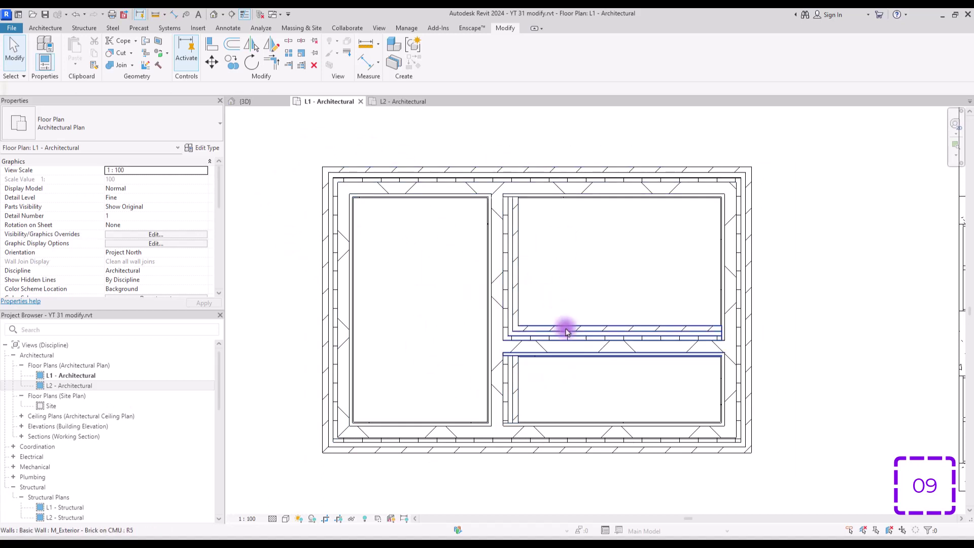
scroll(434, 294, up, 1)
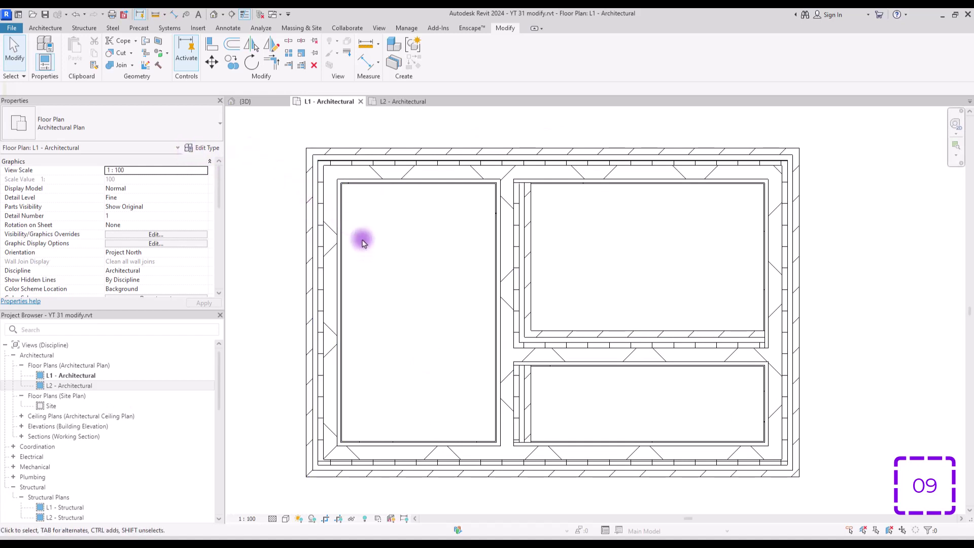
click(146, 70)
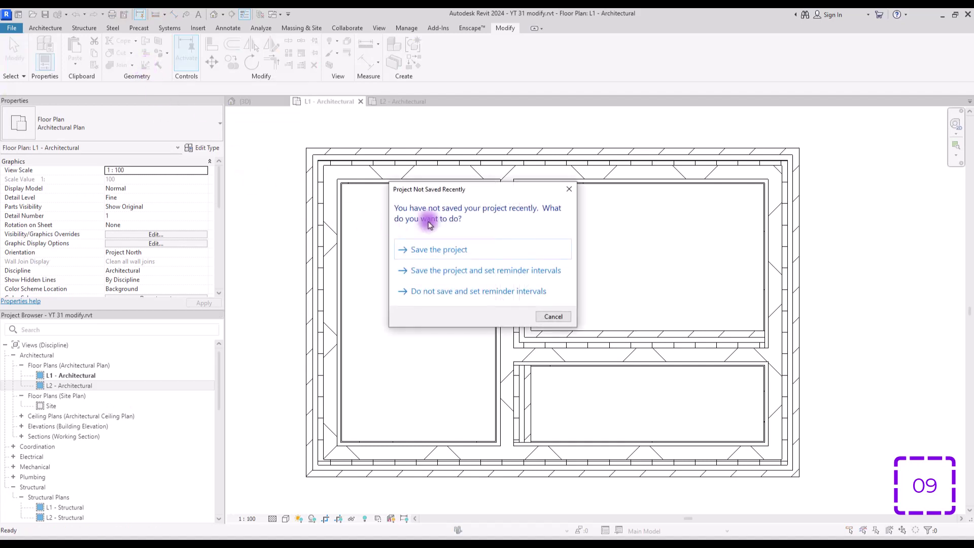
click(570, 189)
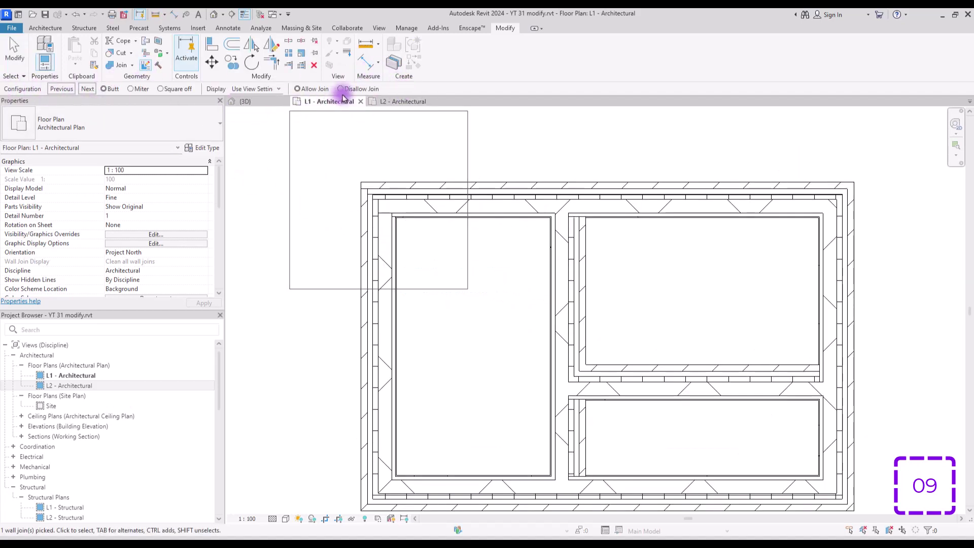
Try Miter and Square Off, toggle Don't Clean Join/Clean Join display, then Disallow Join at the corner.
click(140, 90)
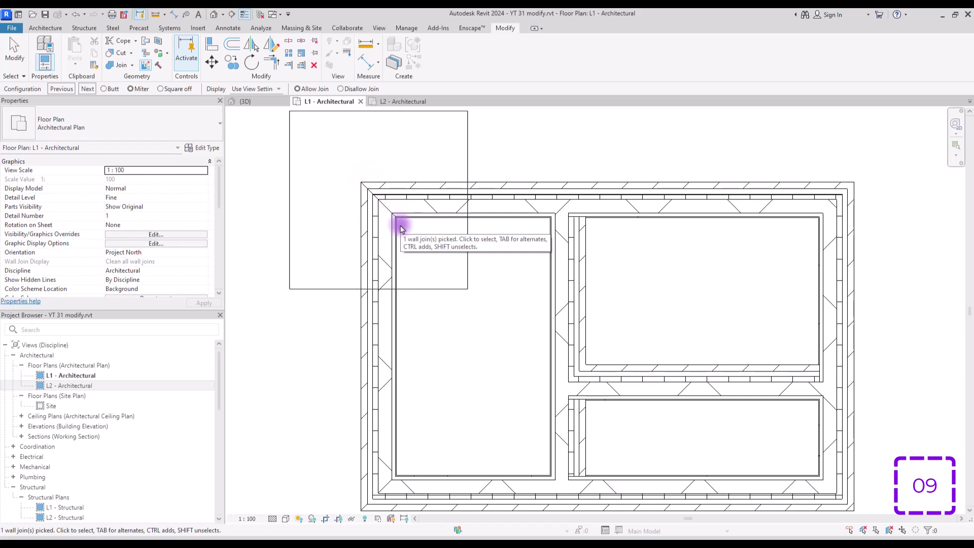
click(169, 90)
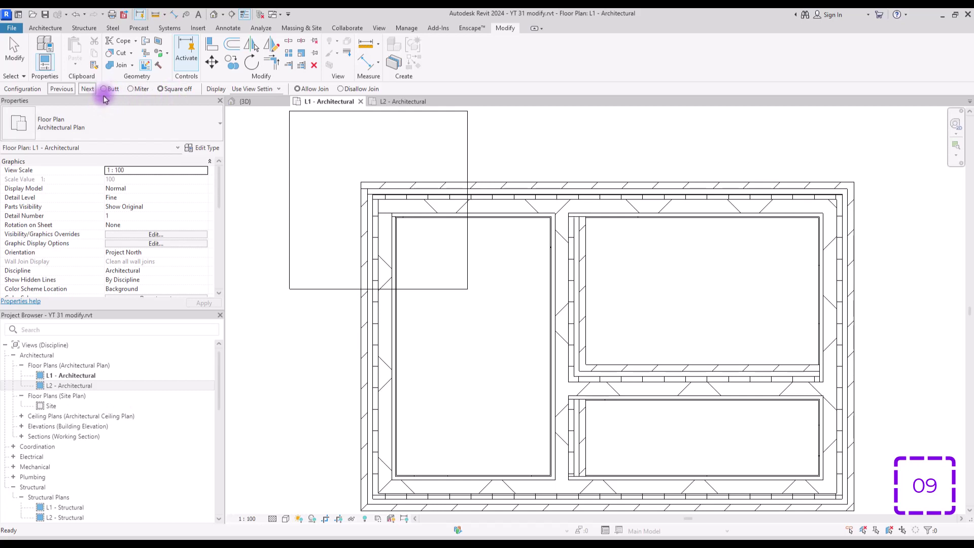
click(264, 90)
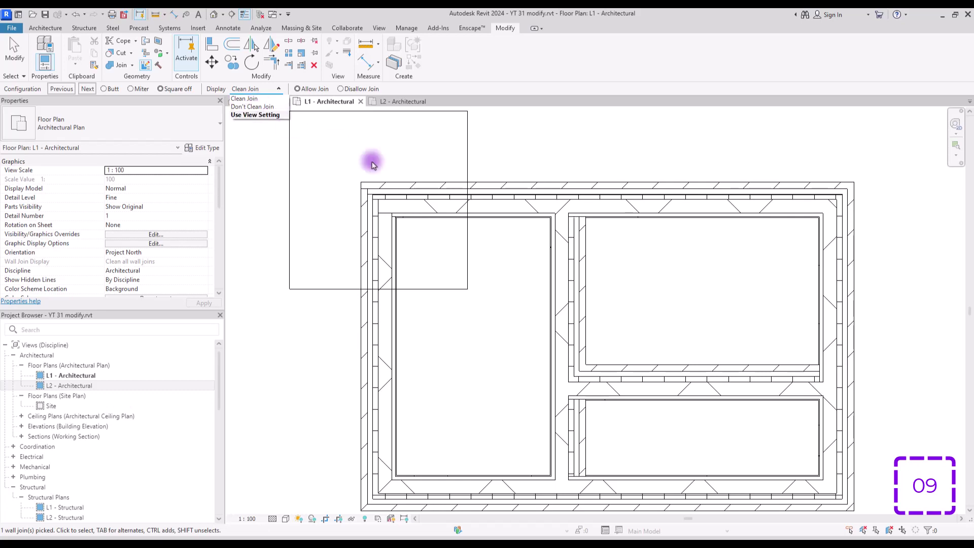
click(251, 107)
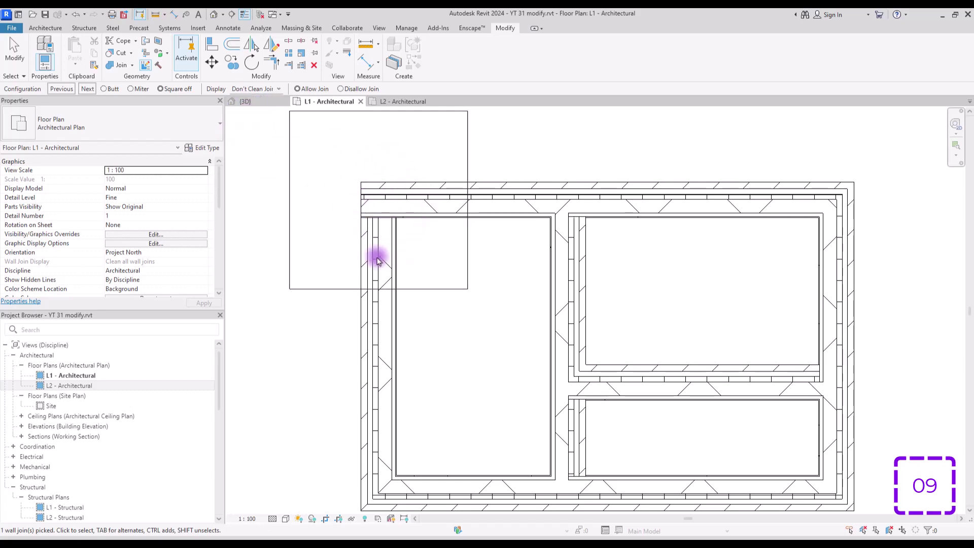
click(278, 90)
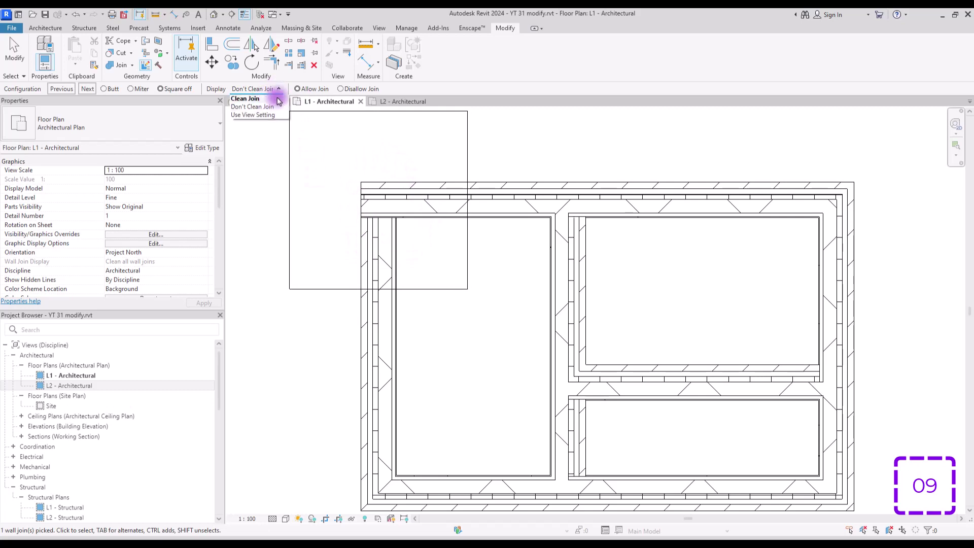
click(277, 99)
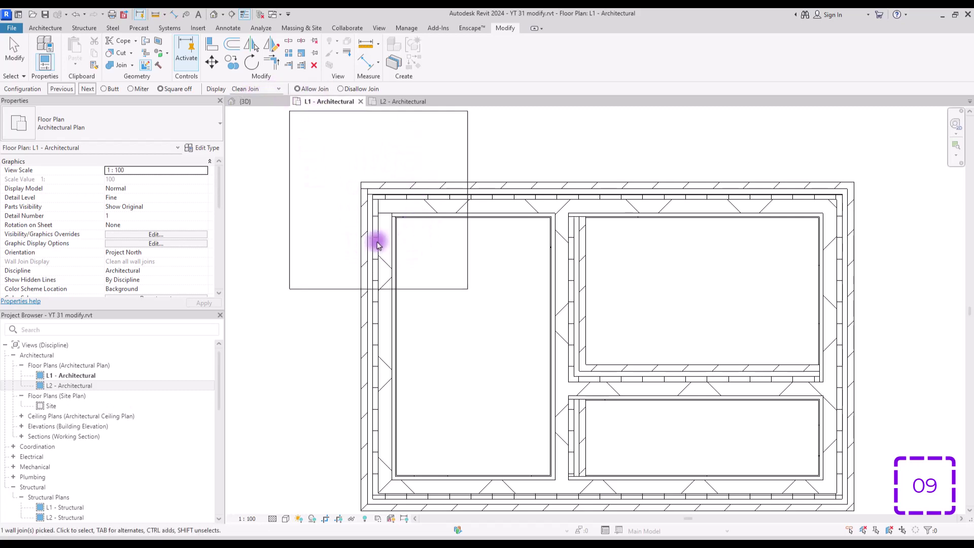
click(325, 91)
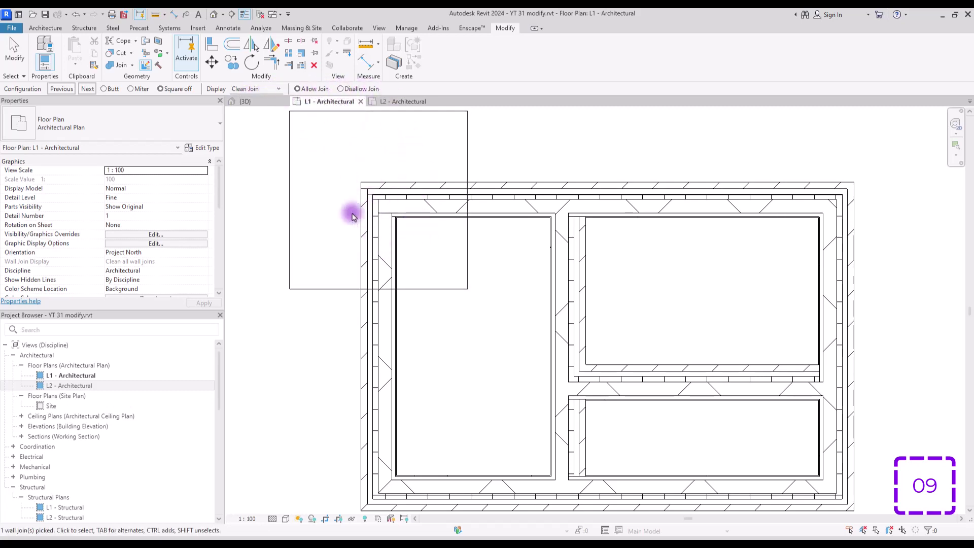
click(345, 91)
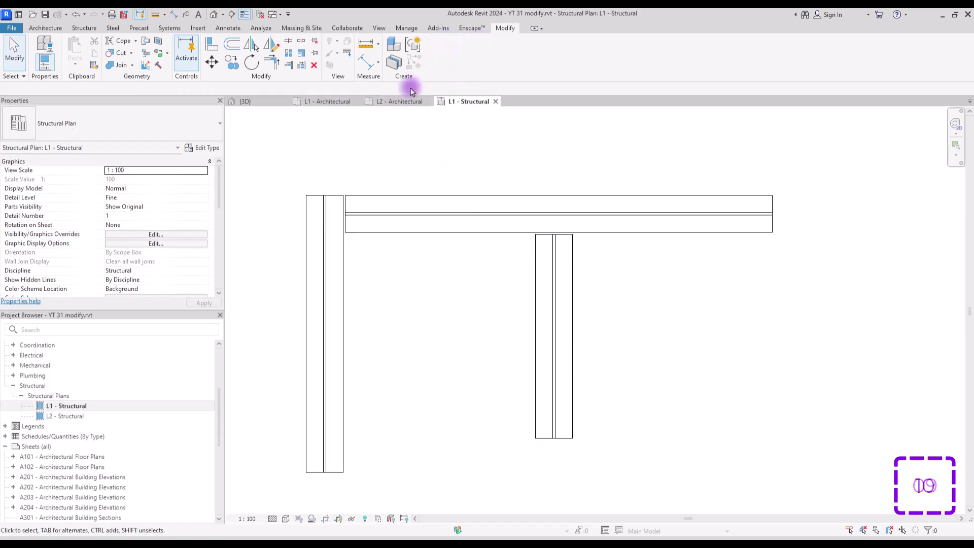
Flip the beam/column join arrows so the column runs through the corner.
click(142, 54)
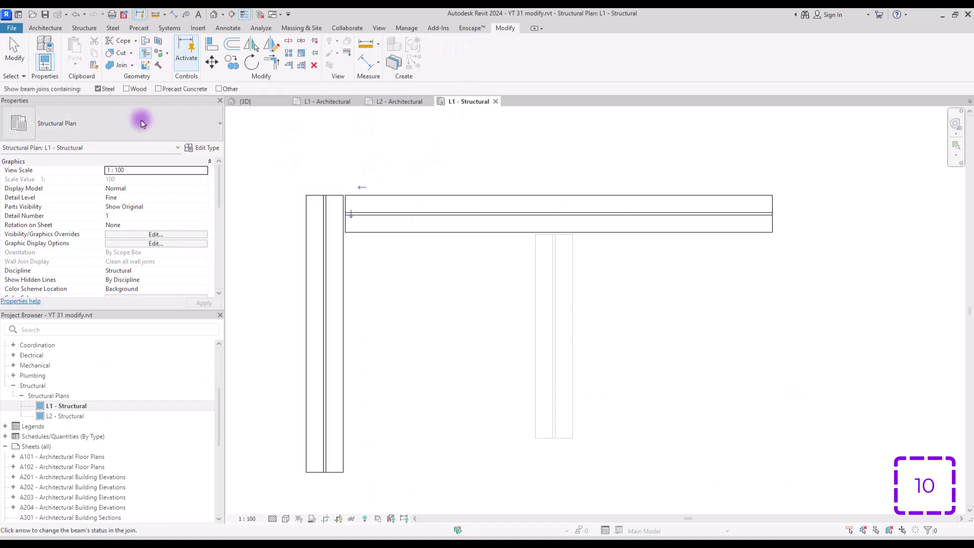
key(Escape)
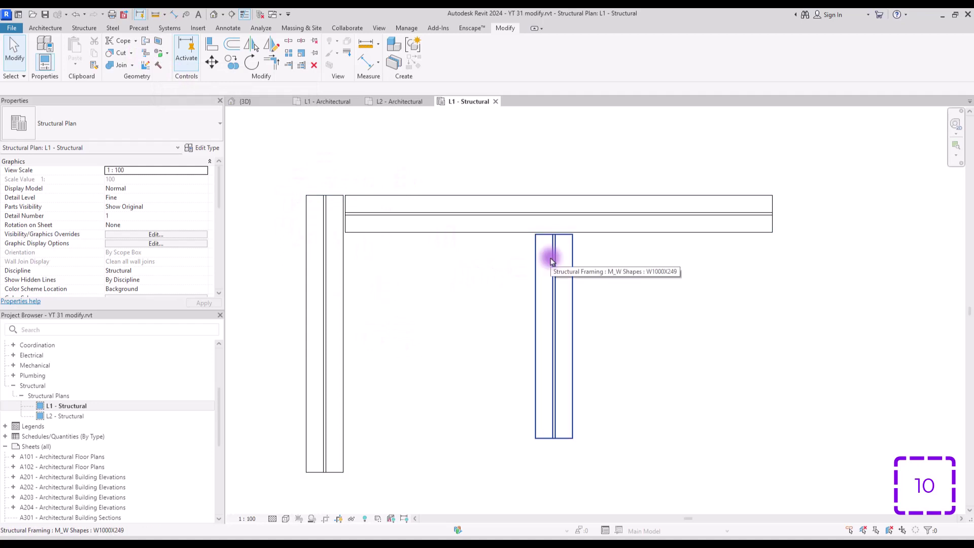
key(Return)
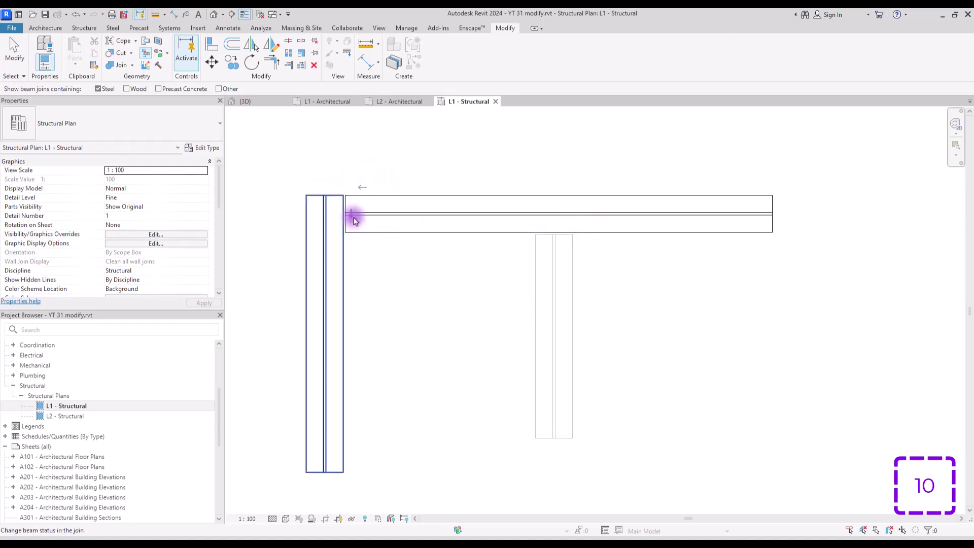
click(349, 215)
click(350, 250)
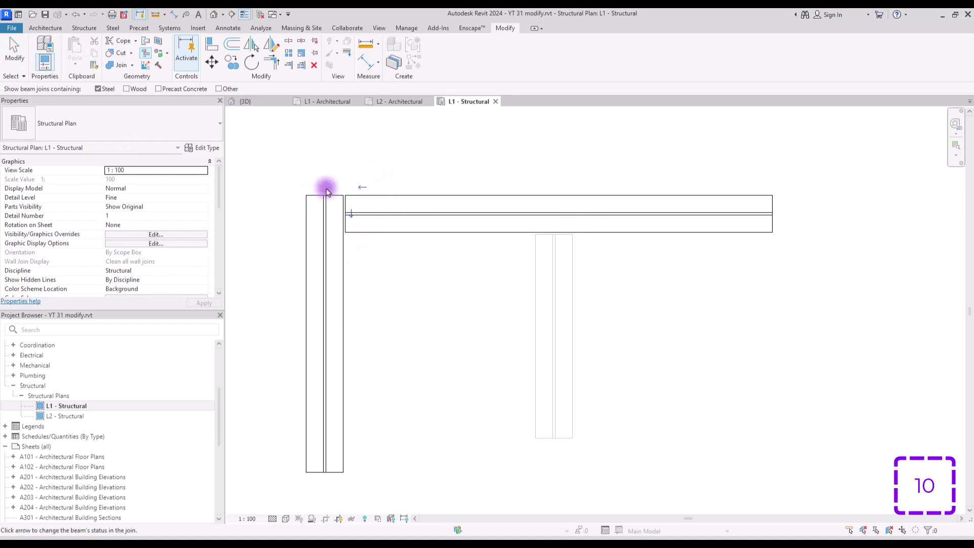
Miter and lock the corner where the top beam meets the left member, then orbit the 3D beam view.
click(334, 195)
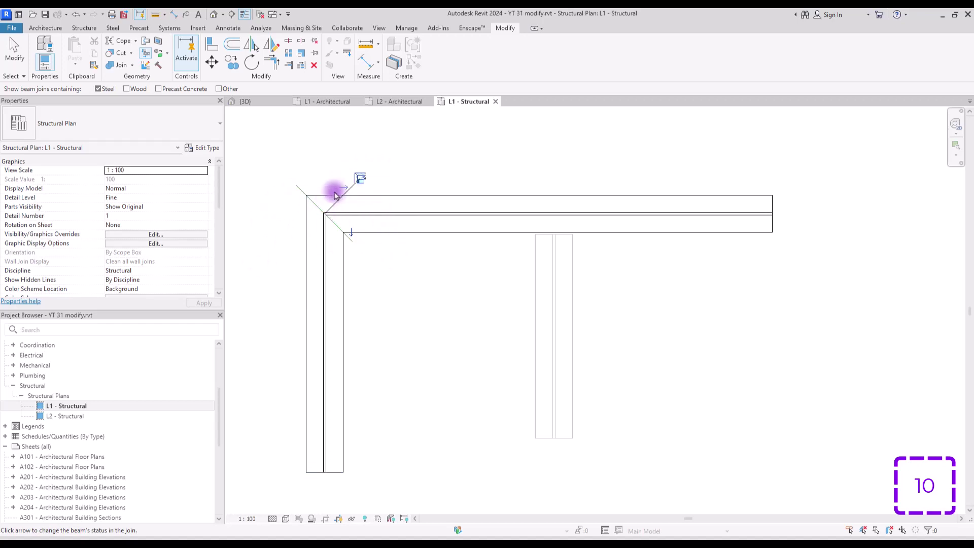
click(355, 175)
key(ctrl+Tab)
shift+middle_drag(507, 320, 739, 380)
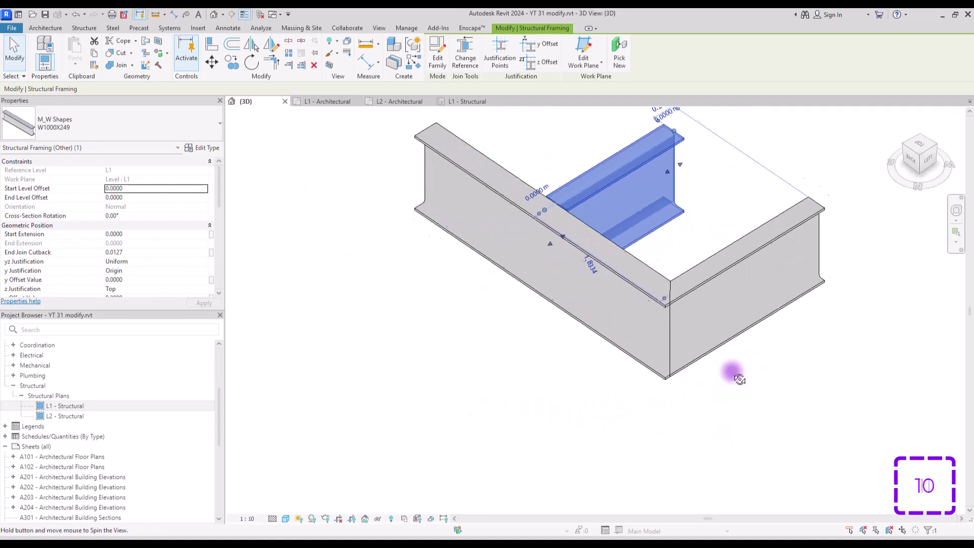
Extend the W1000X249 beam's end into the main beam in 3D and start Cut Geometry to cope it.
key(ctrl+shift+Tab)
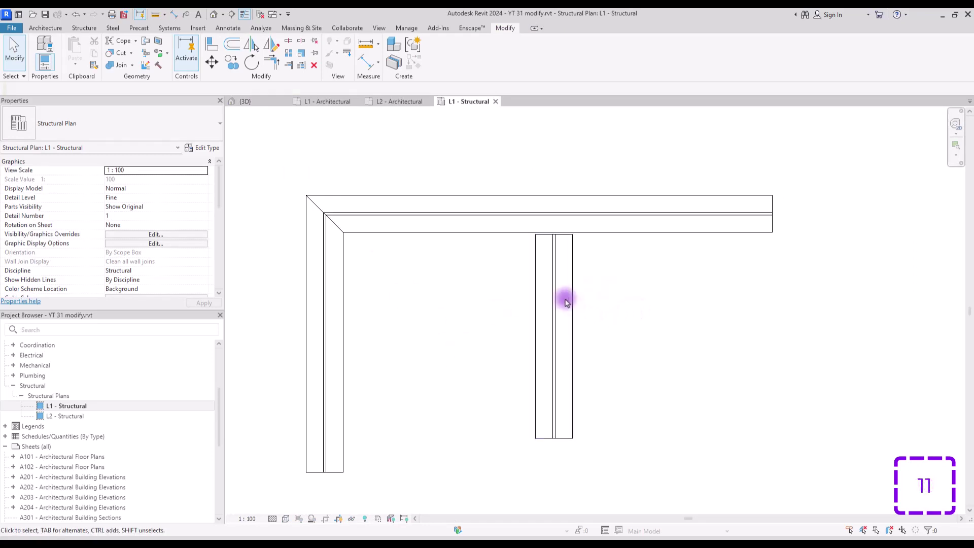
key(ctrl+Tab)
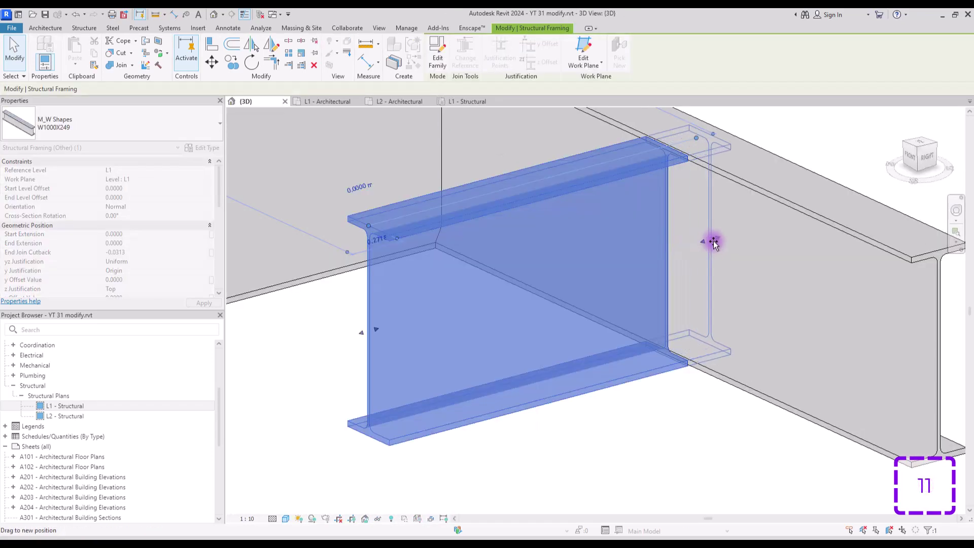
drag(713, 240, 713, 240)
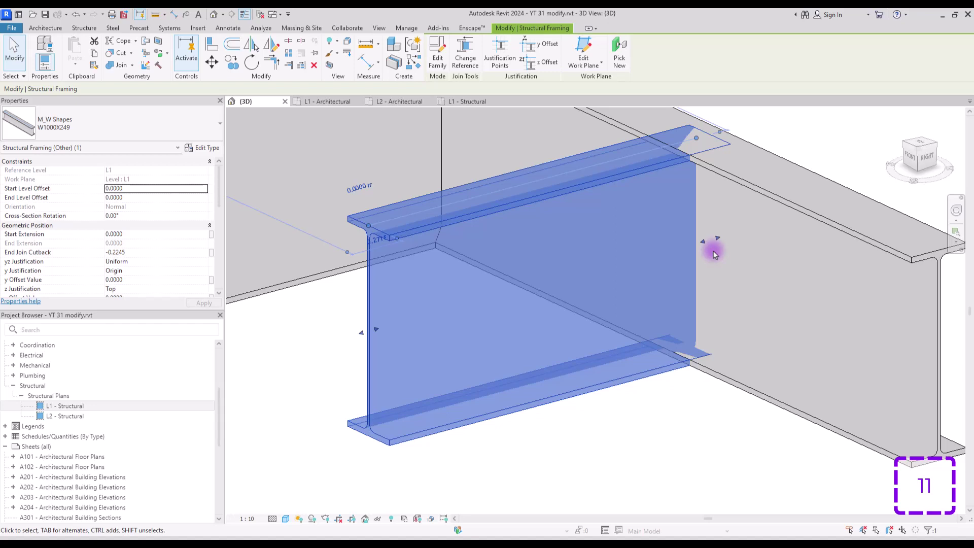
scroll(529, 303, down, 2)
shift+middle_drag(528, 302, 546, 282)
scroll(599, 287, up, 2)
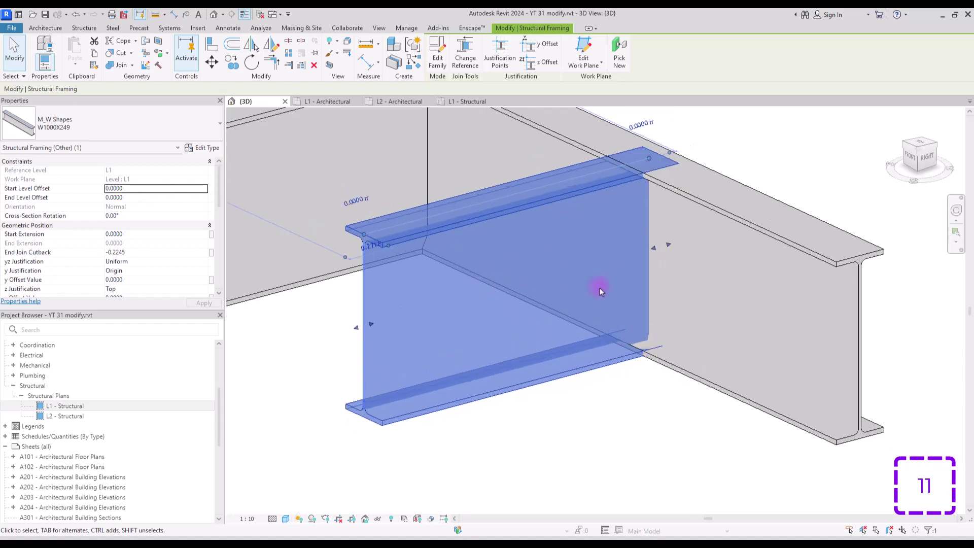
key(Escape)
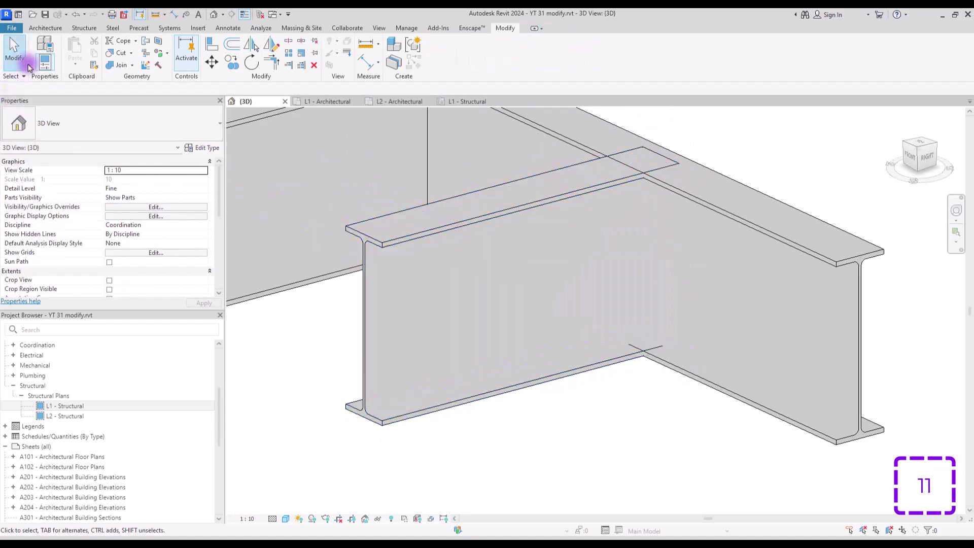
click(118, 53)
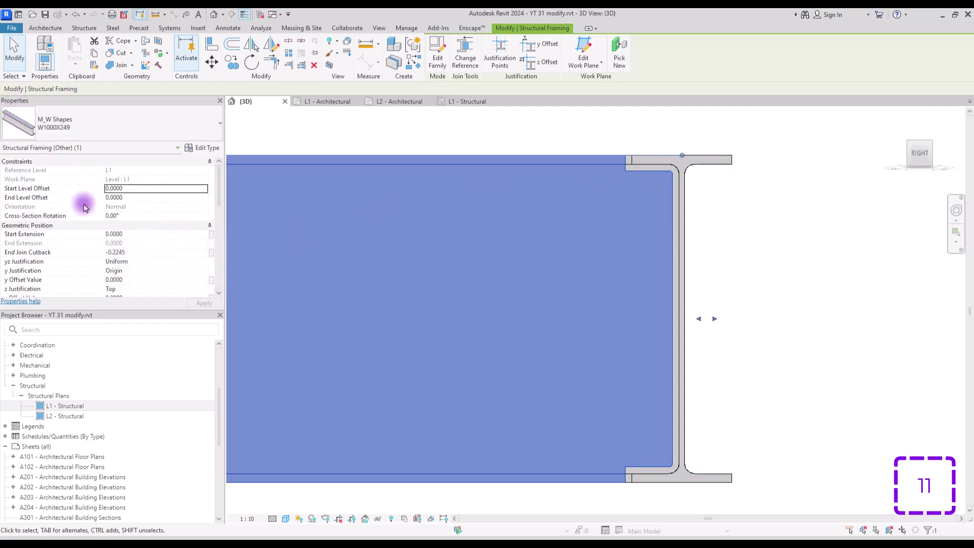
Set the beam's Coping Distance to 0.08, then to 0, and orbit to an angled view.
scroll(78, 213, down, 5)
scroll(78, 212, down, 3)
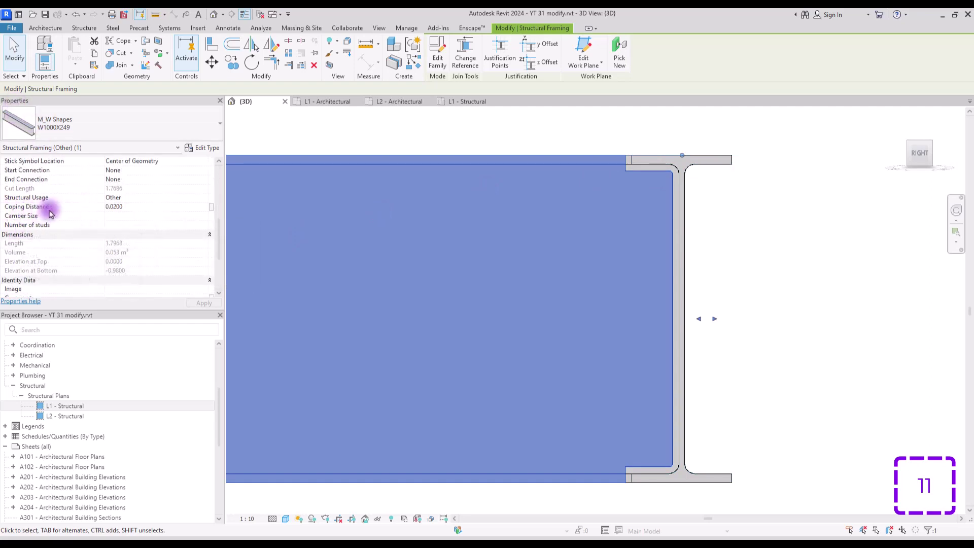
click(122, 207)
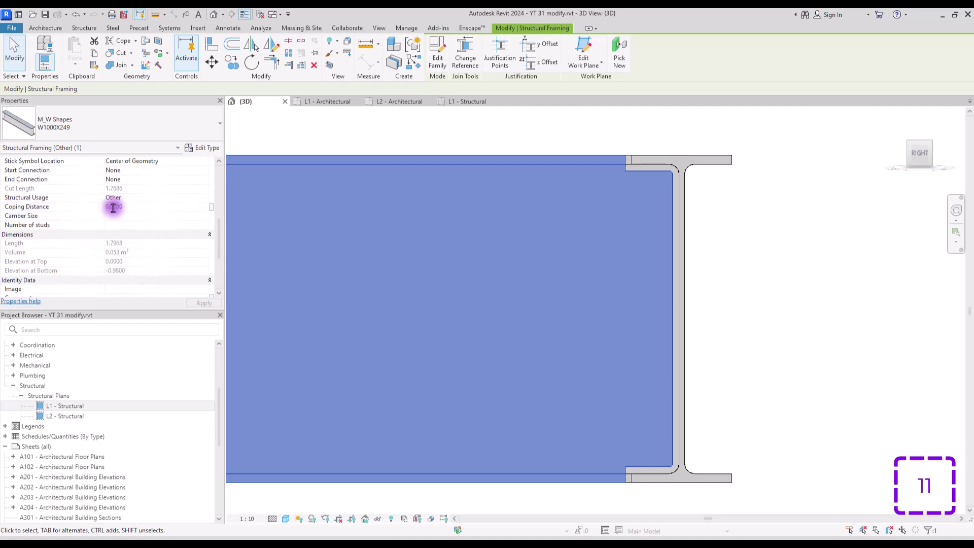
text(8)
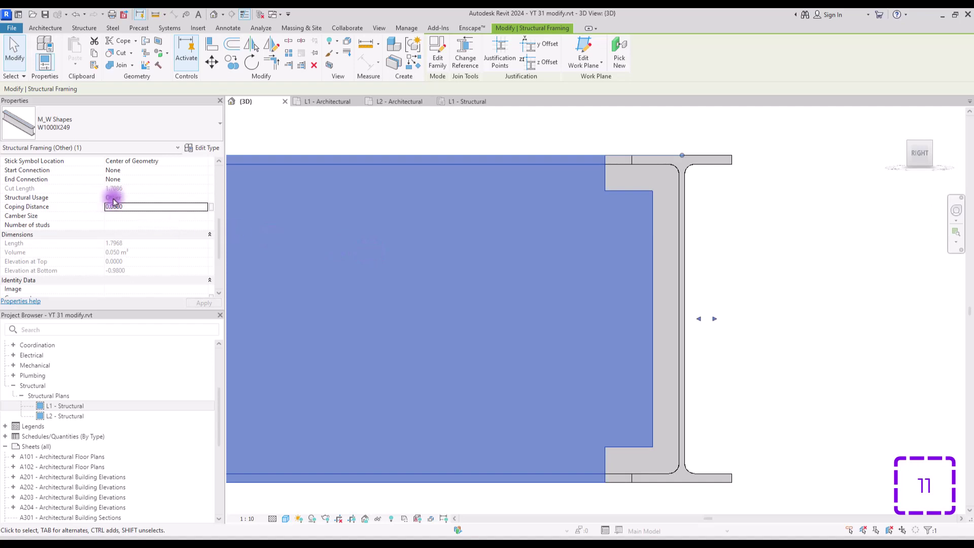
click(138, 211)
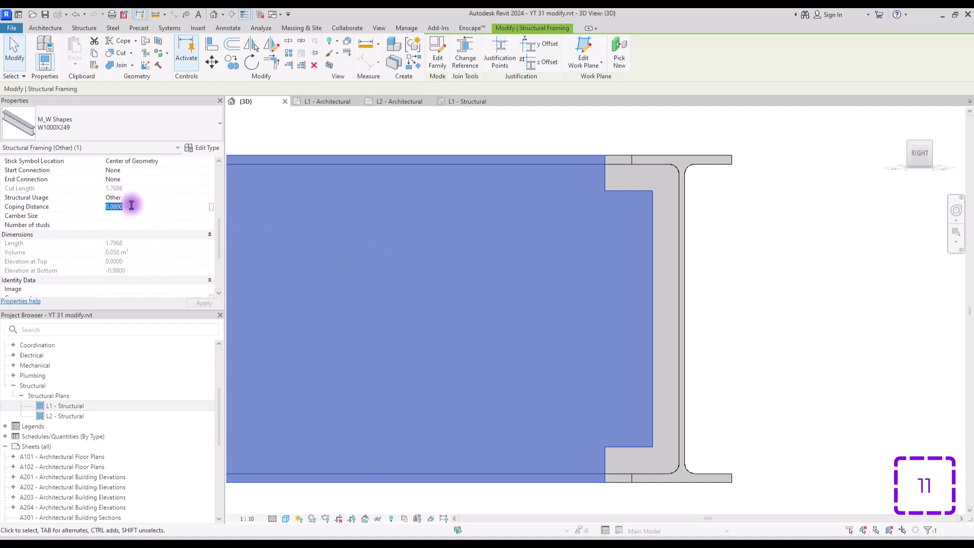
text(0)
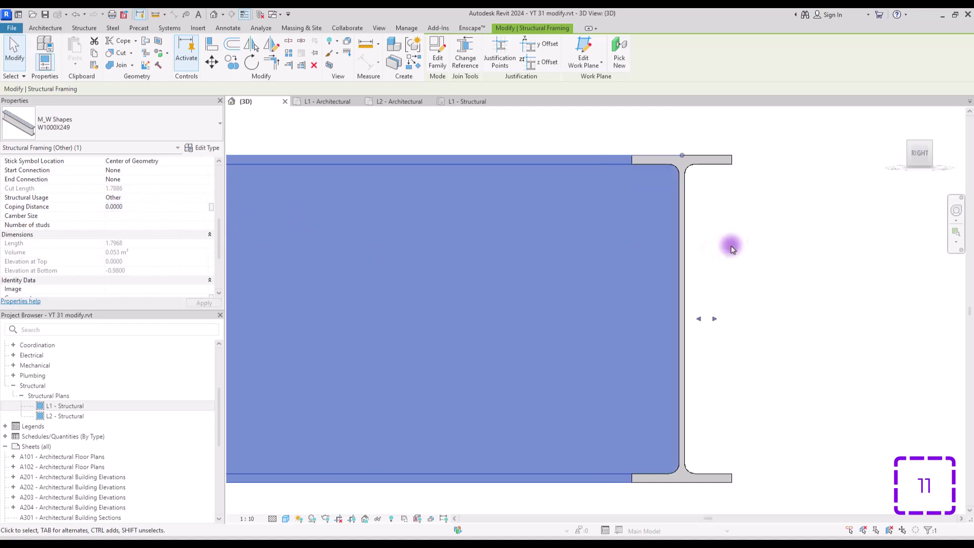
scroll(724, 213, down, 3)
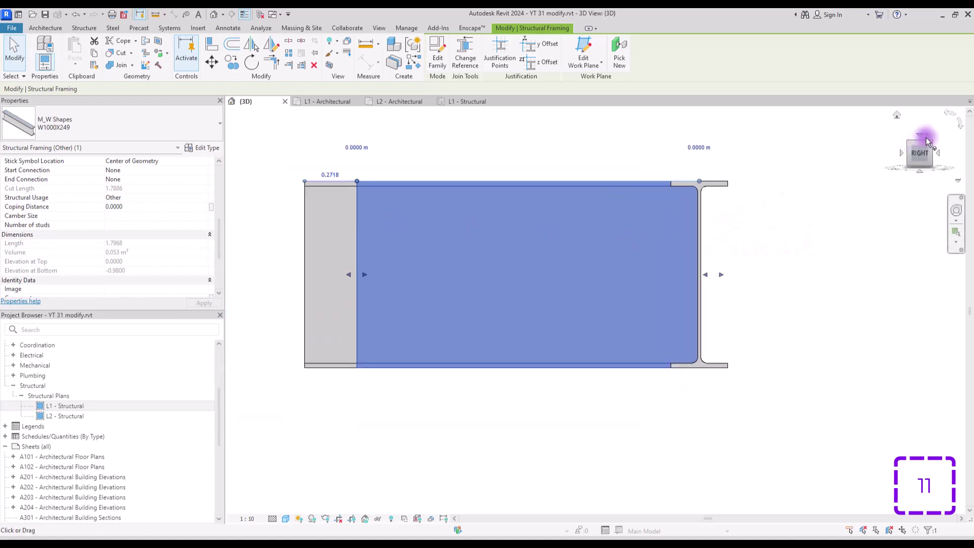
drag(924, 137, 244, 170)
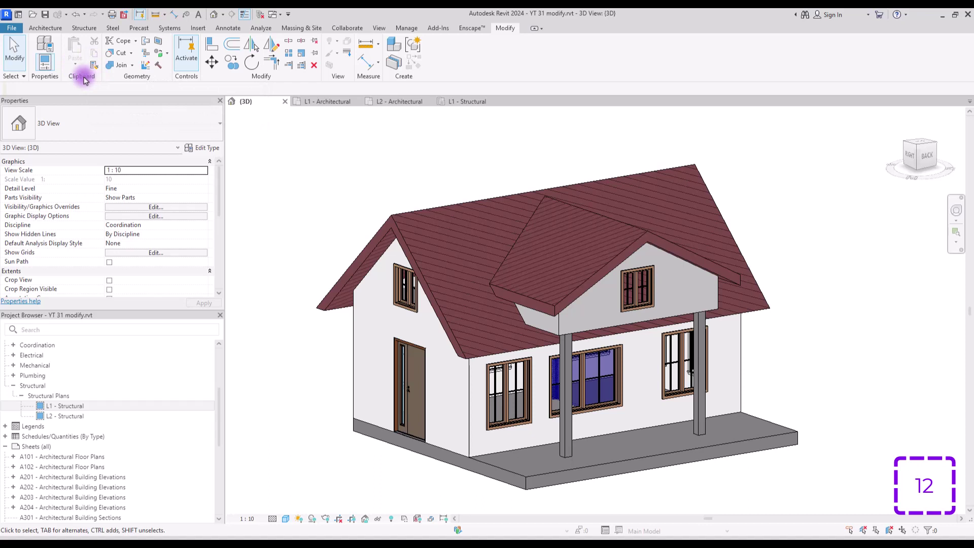
Apply the lower-left front window's type to the upper gable and porch gable windows with Match Type.
click(94, 65)
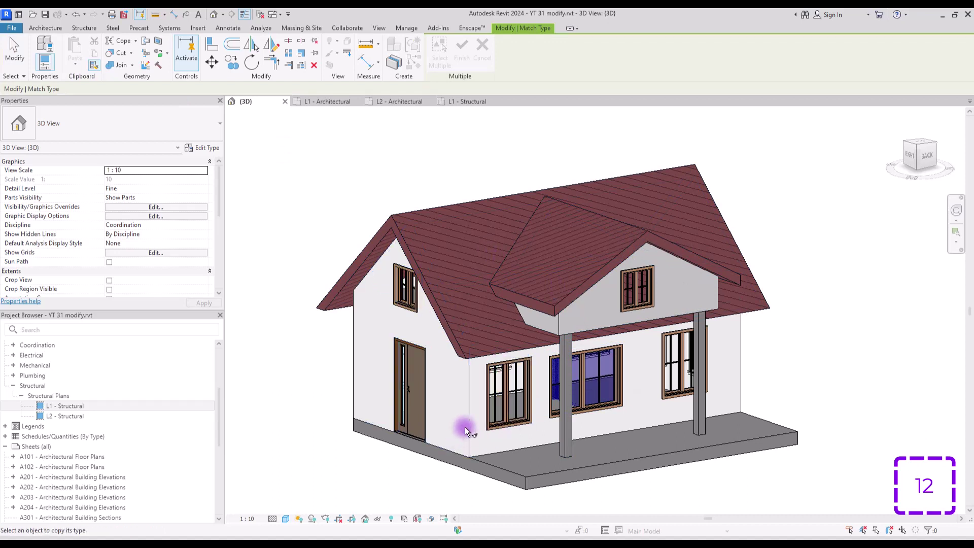
click(500, 429)
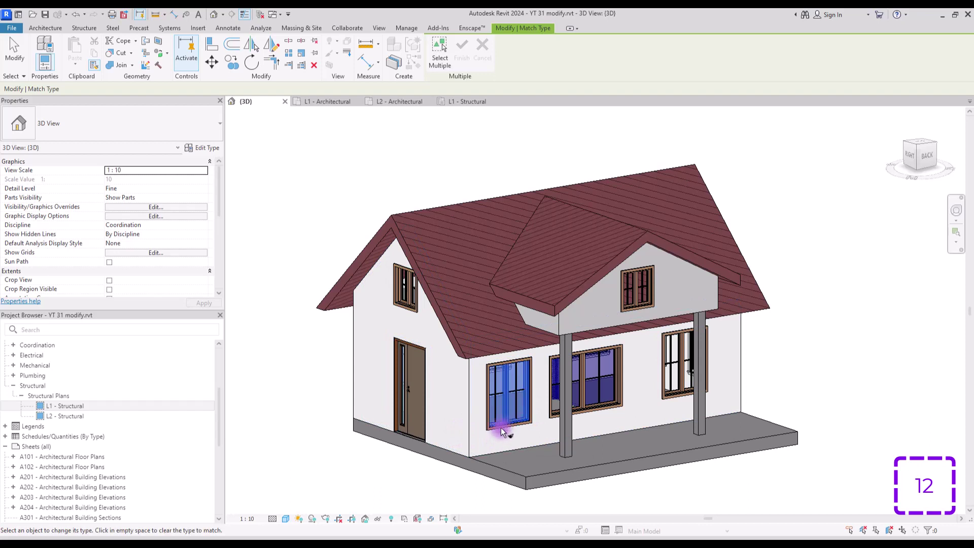
click(419, 299)
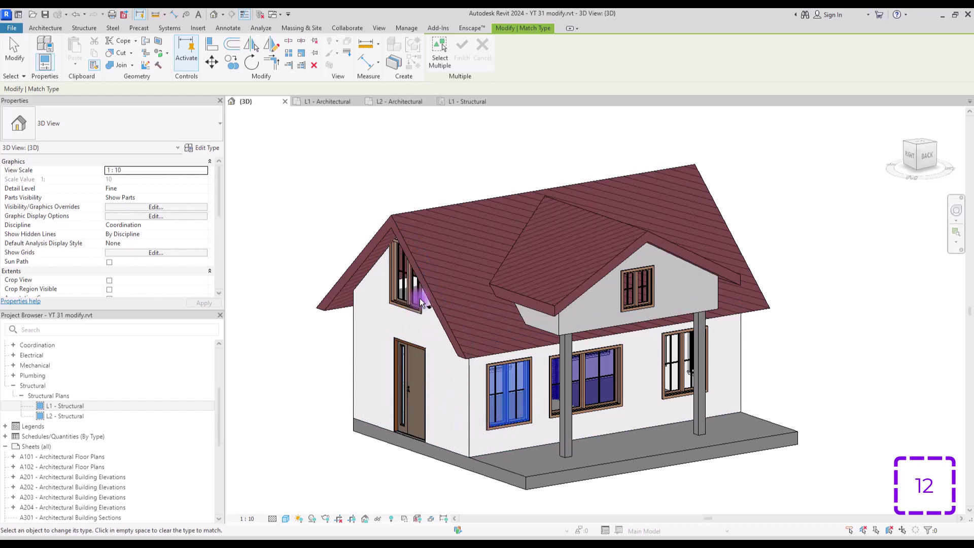
click(630, 299)
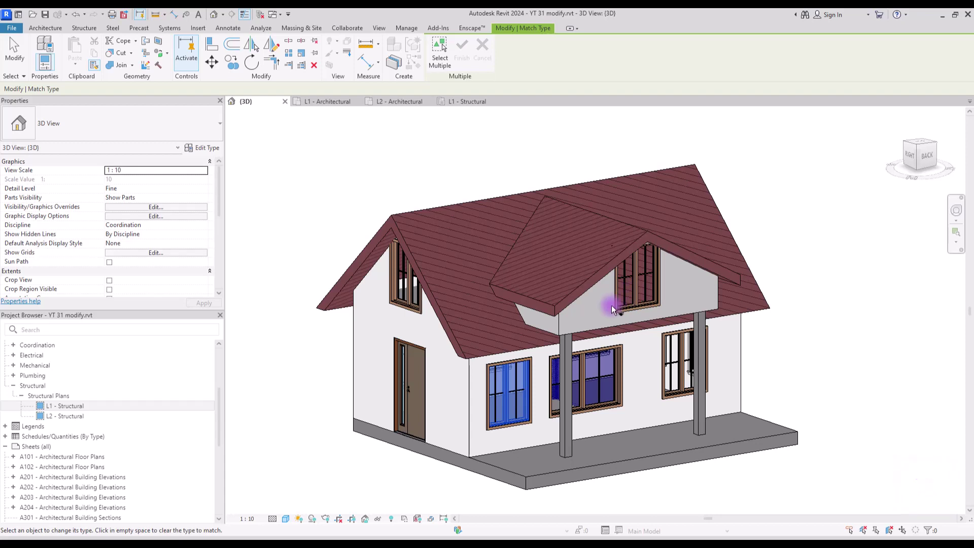